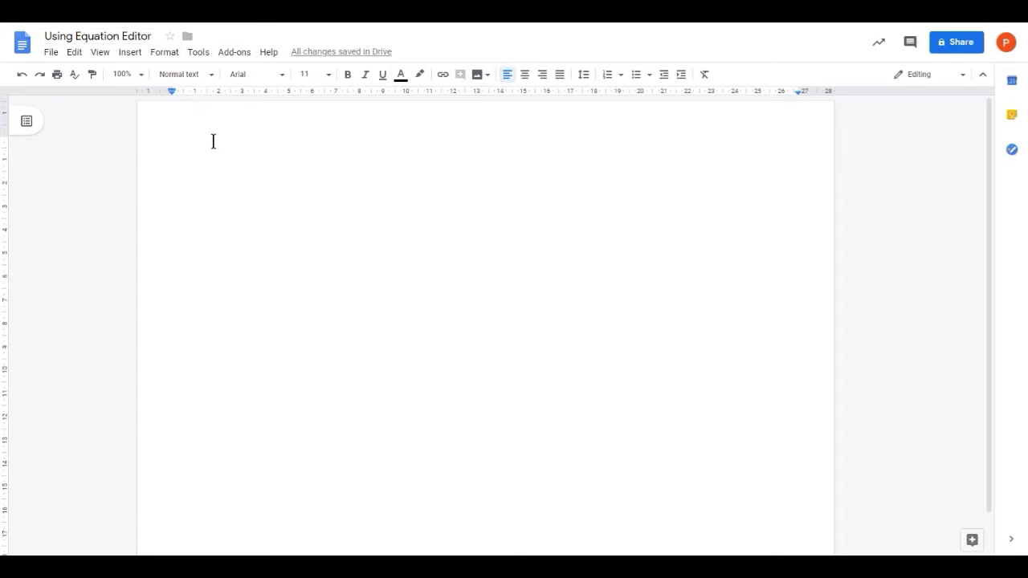
Fit the document zoom to the window and insert a new equation on the line below the A = πr² image
click(141, 76)
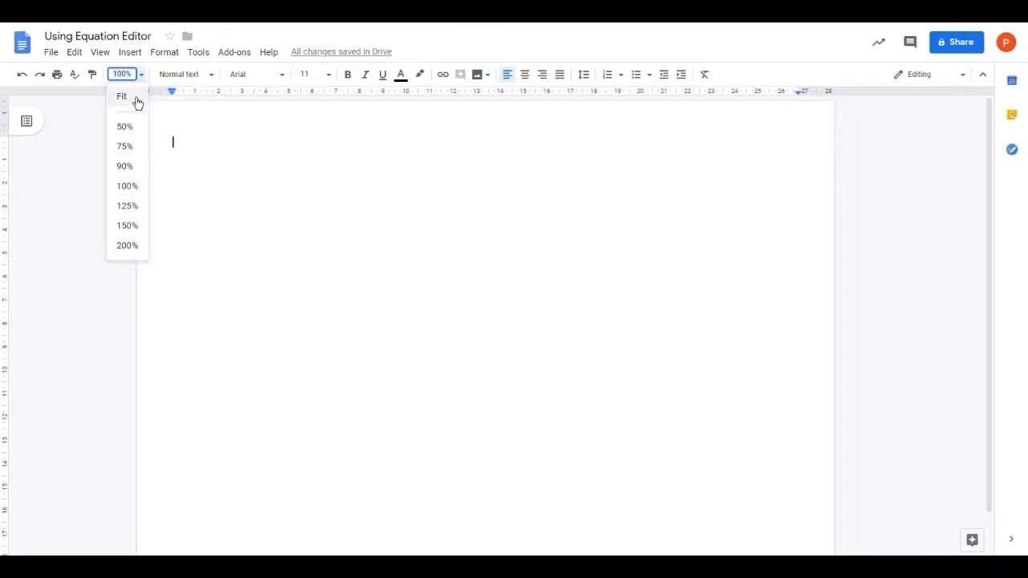
click(137, 103)
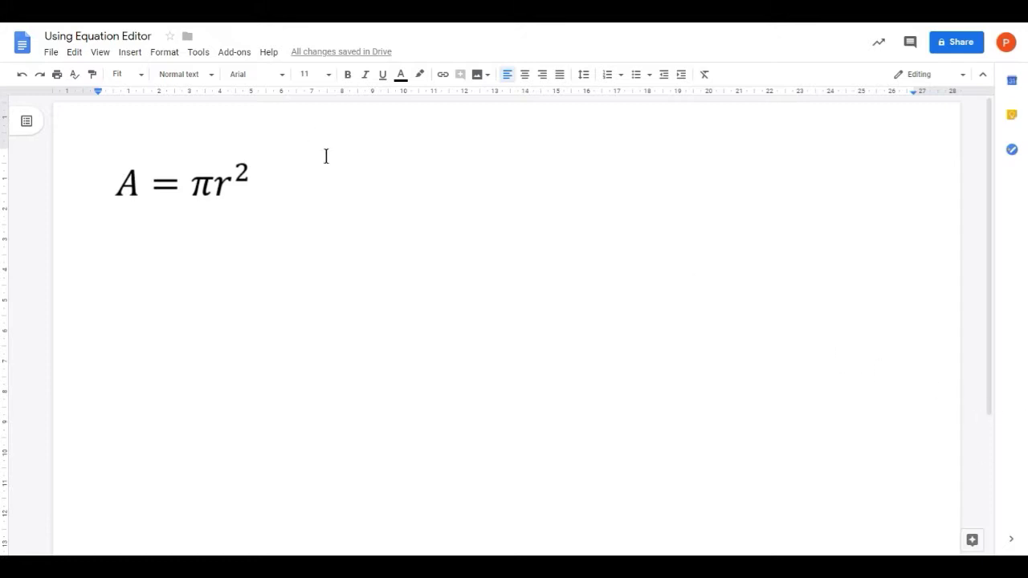
click(127, 57)
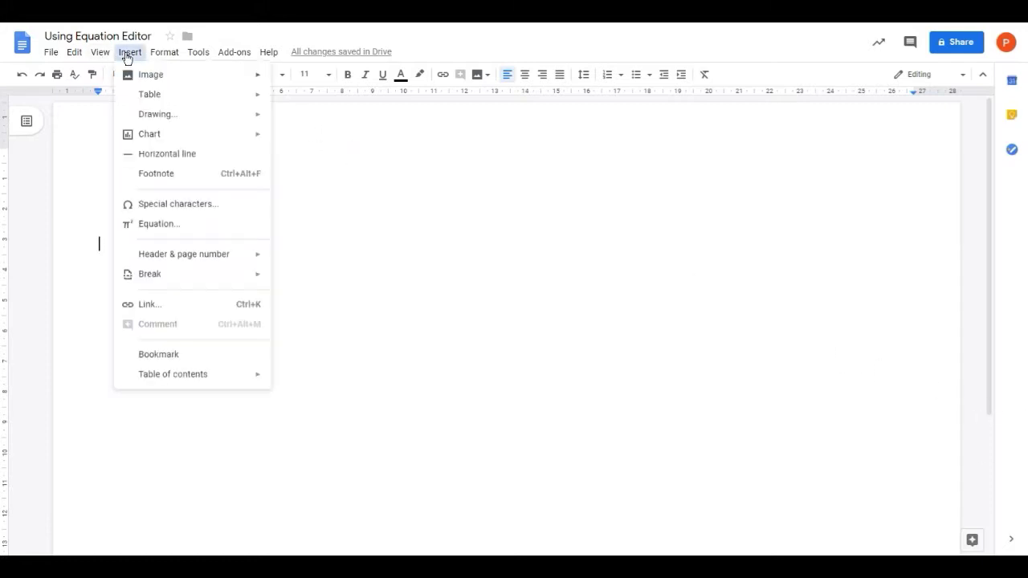
click(192, 225)
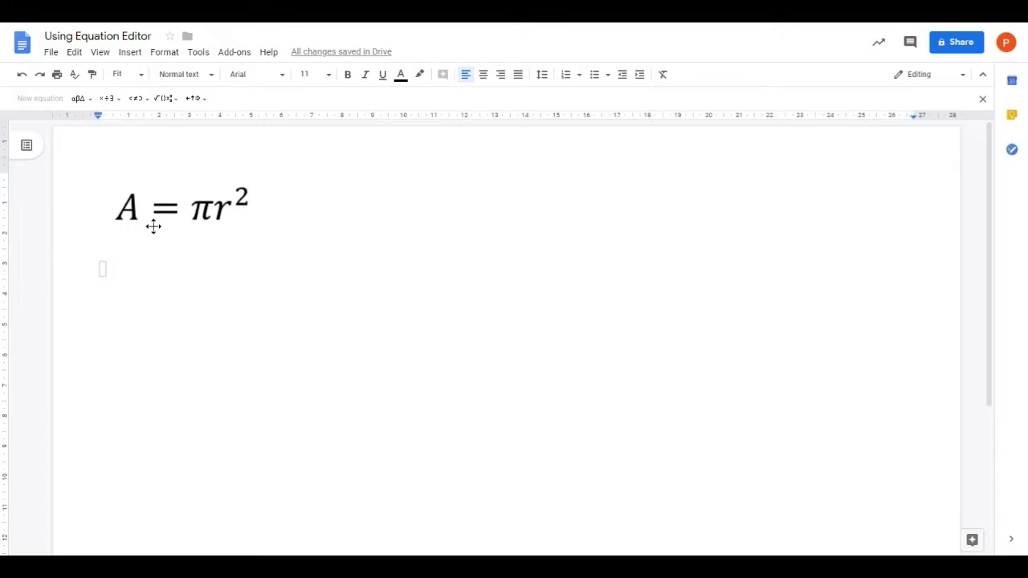
Write A = πr² in the equation, using the Greek letter pi and a superscript 2, and add blank lines below it
text(A =)
click(90, 102)
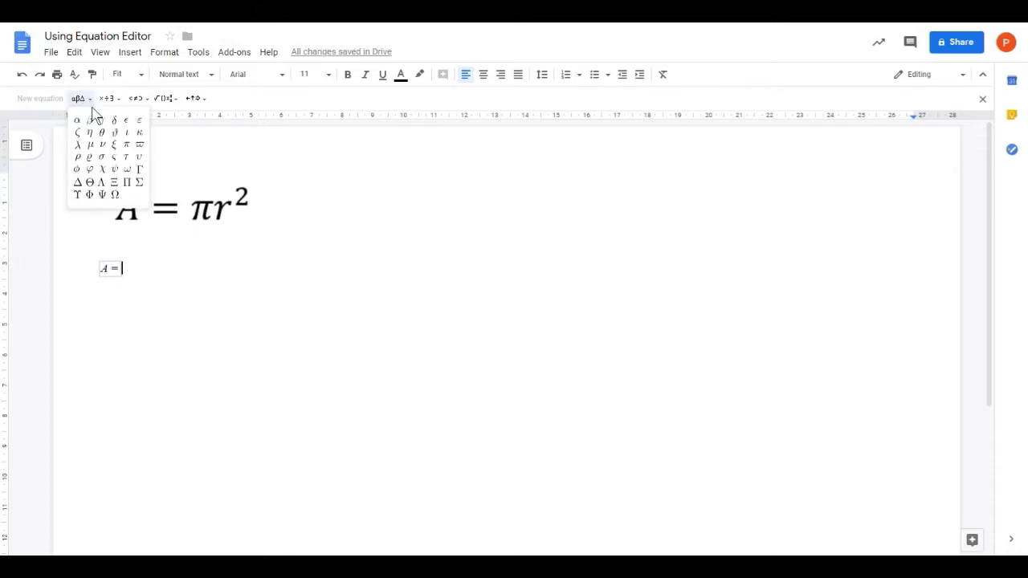
click(127, 147)
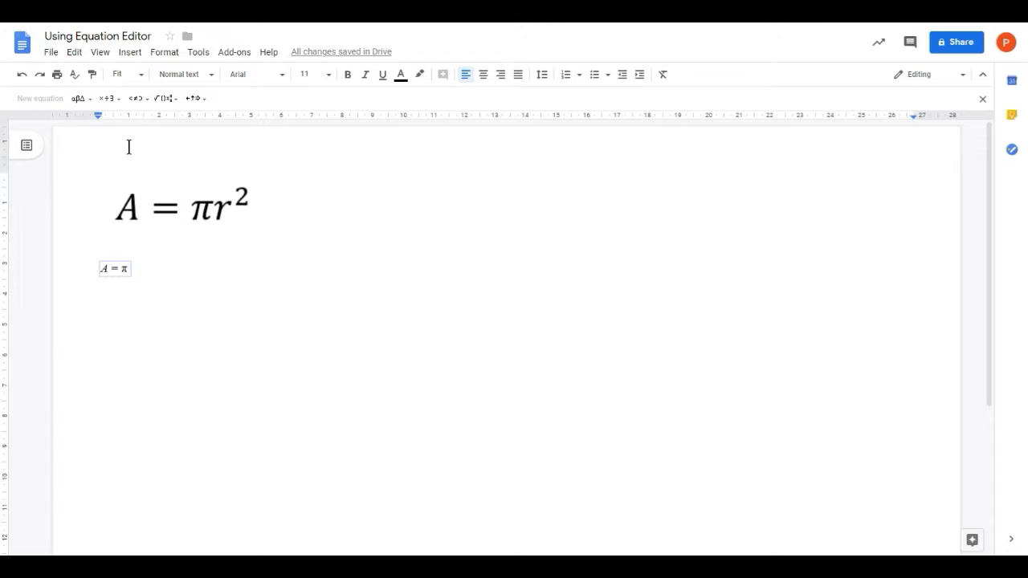
click(176, 101)
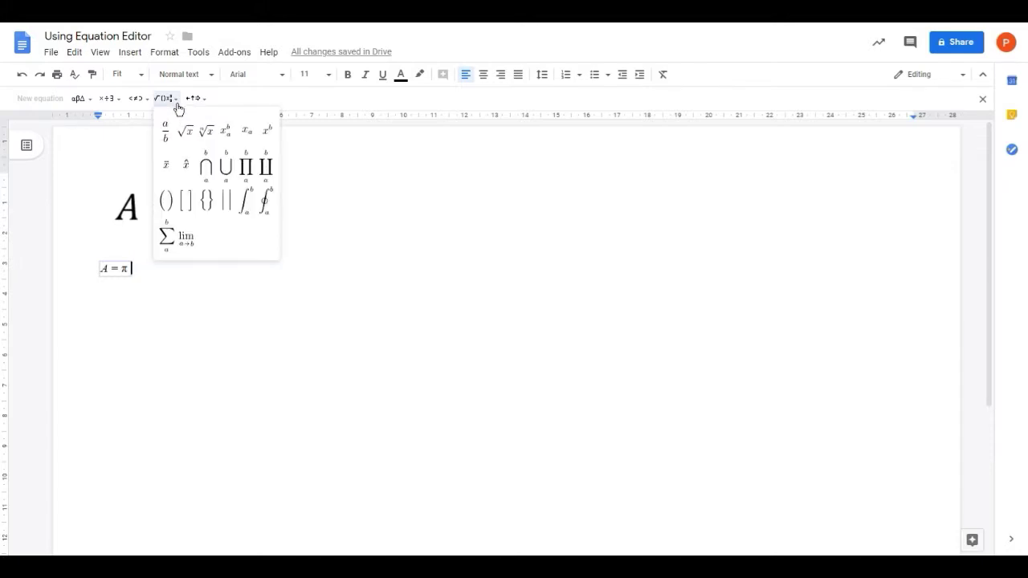
click(266, 138)
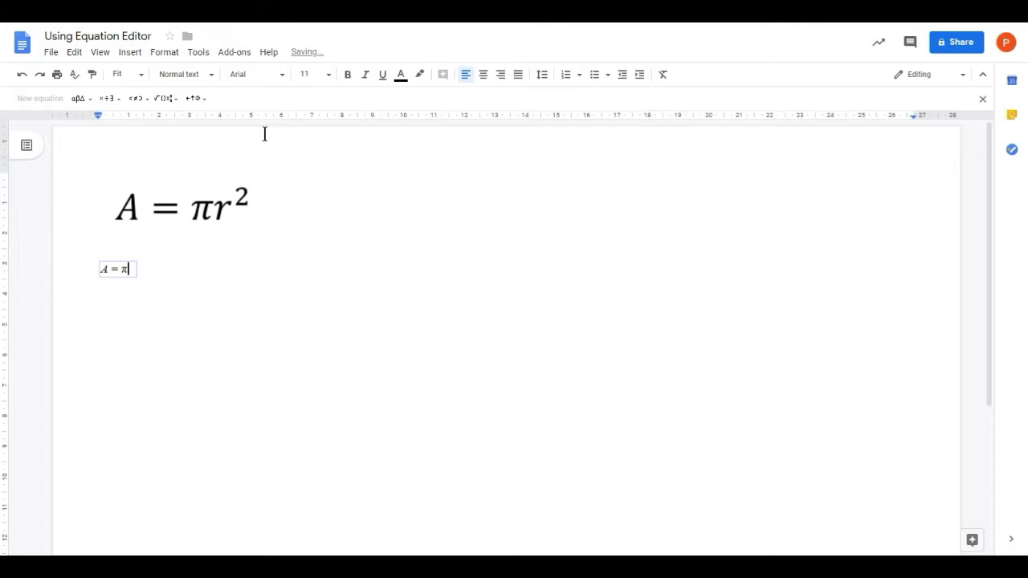
text(r)
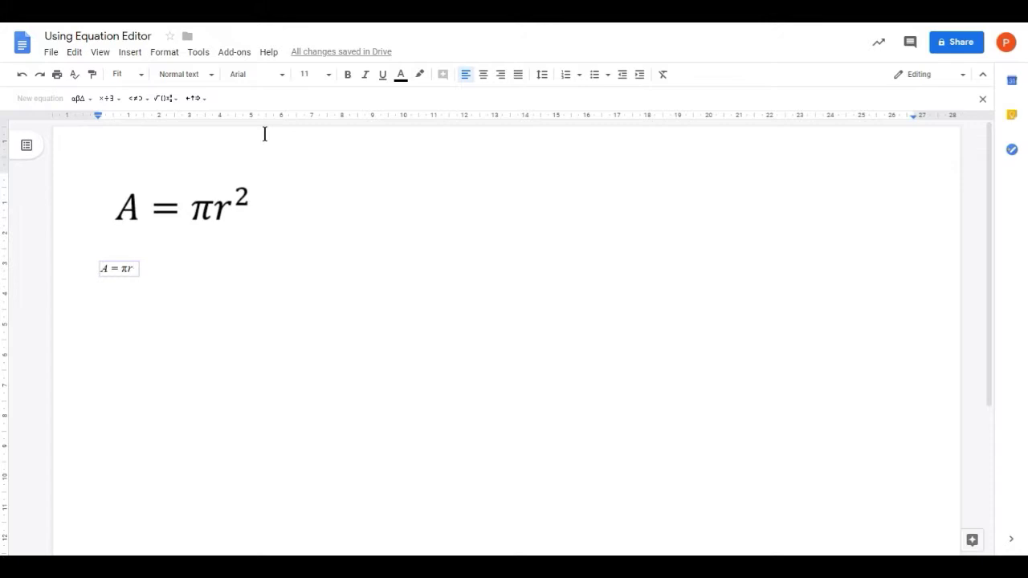
text(^)
click(174, 317)
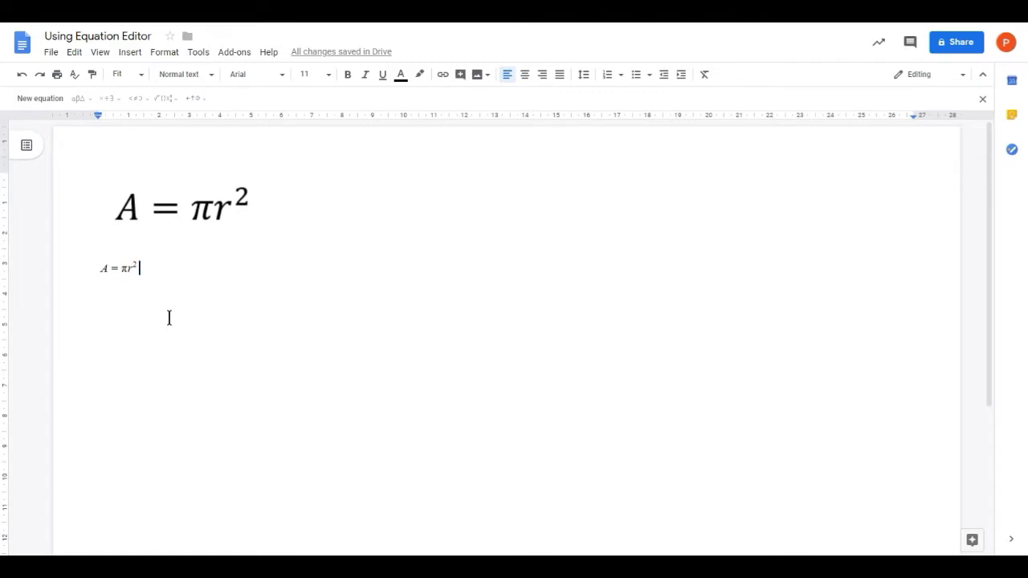
key(Return)
key(Return)
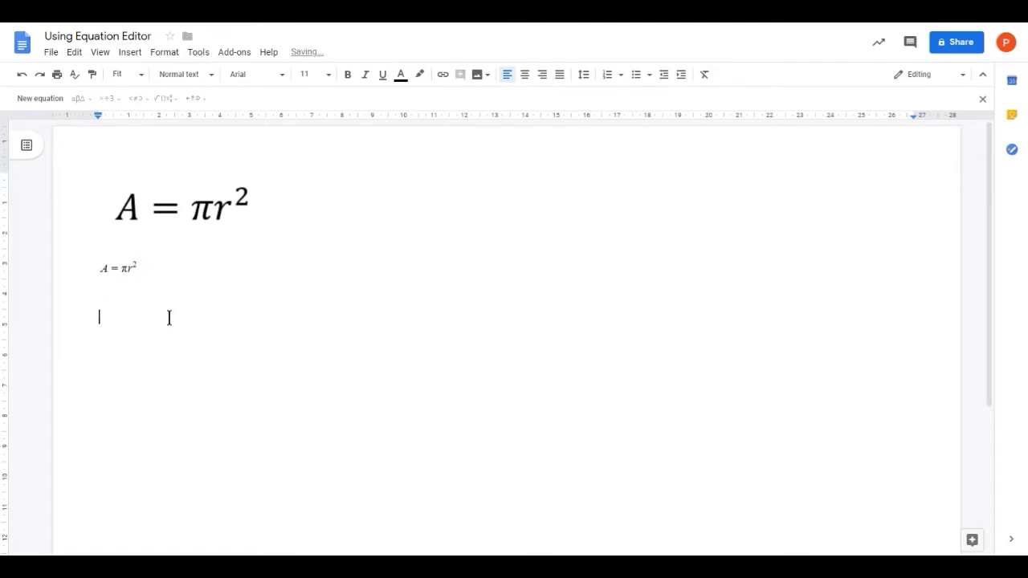
Select the whole typed equation A = πr² and set its font size to 24
click(106, 270)
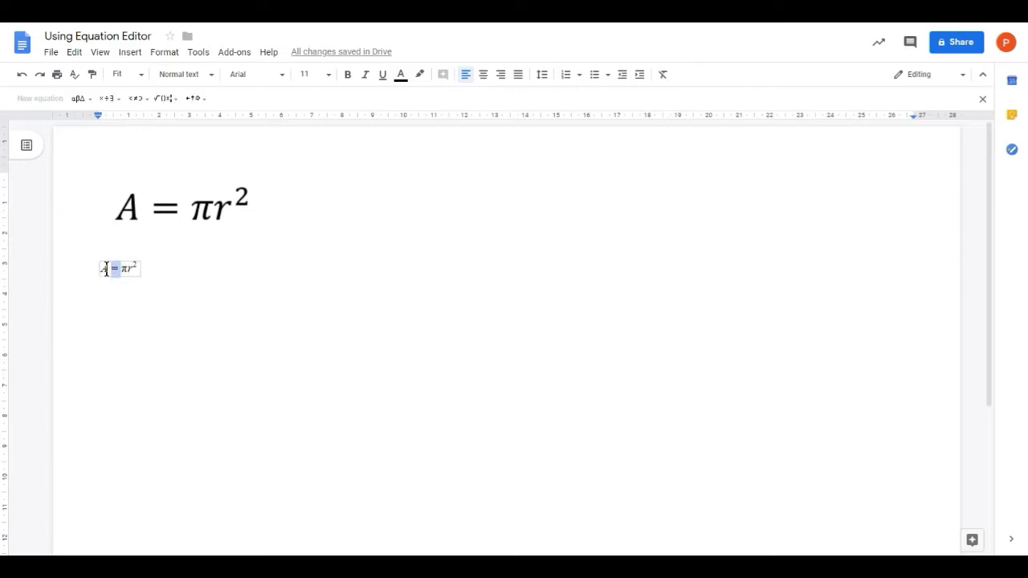
drag(106, 270, 96, 268)
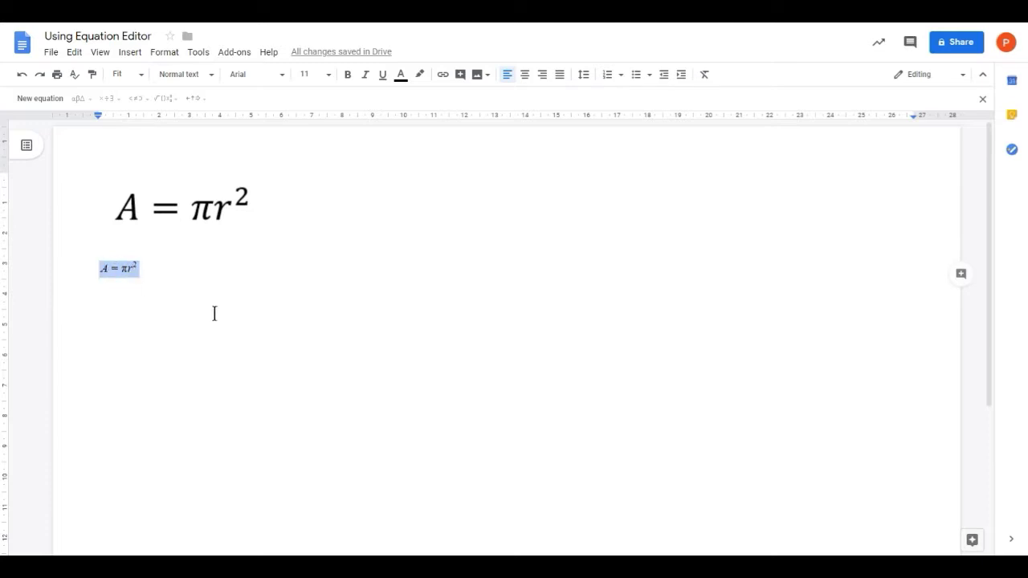
click(328, 75)
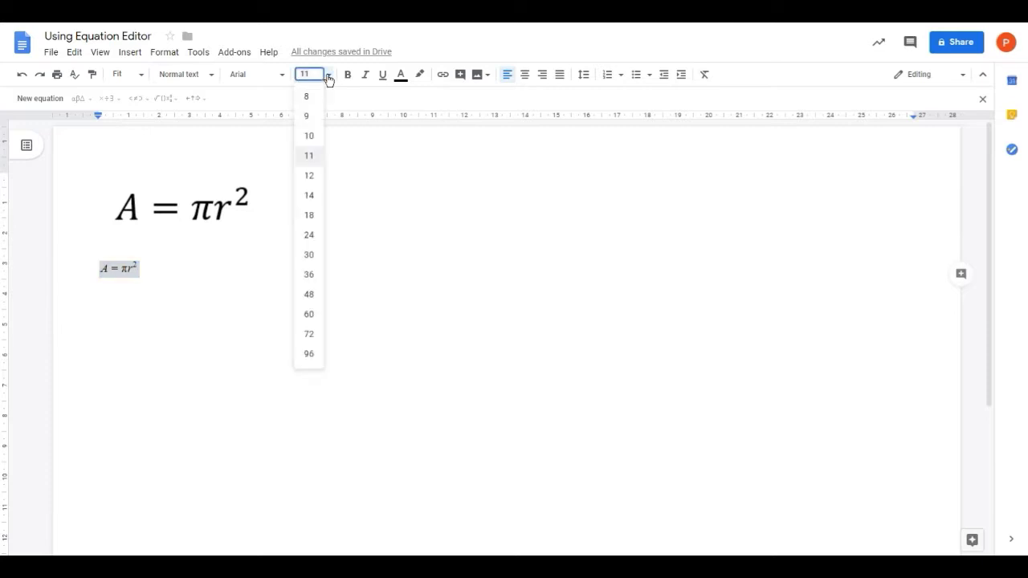
click(310, 235)
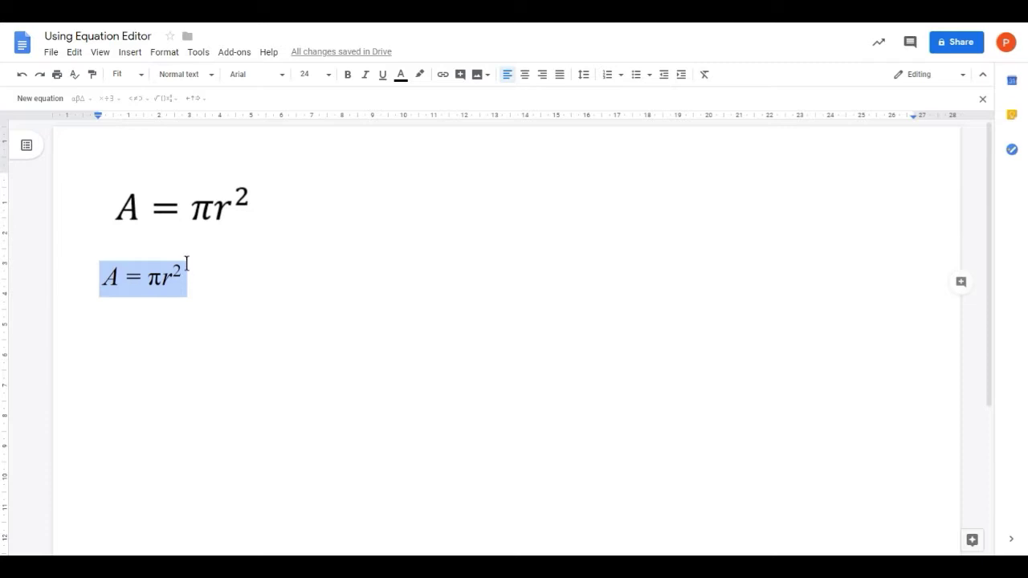
Add the sample text "yststjtjs" on the line above the typed equation and "yysysey" on the line below it
click(153, 244)
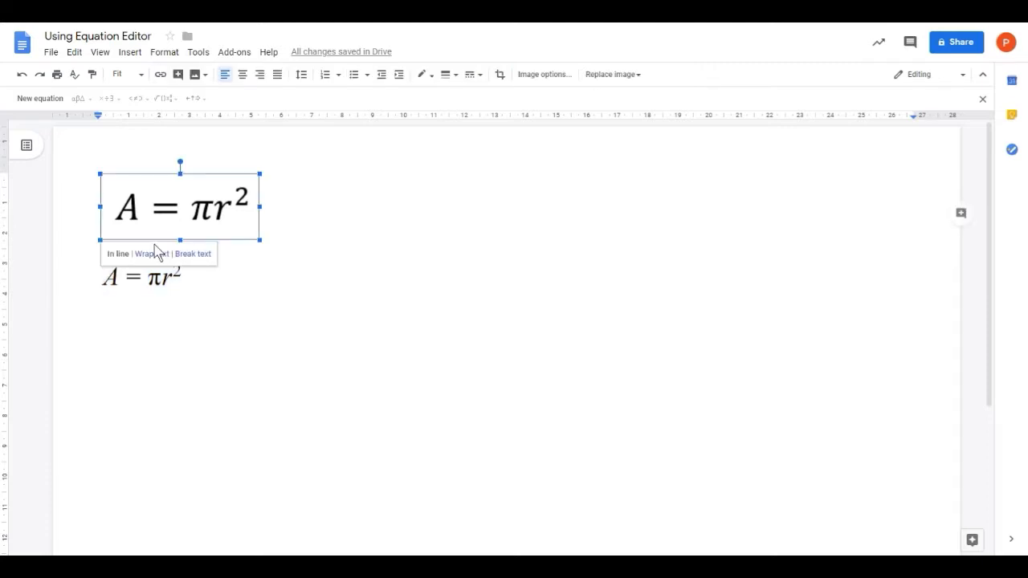
click(248, 255)
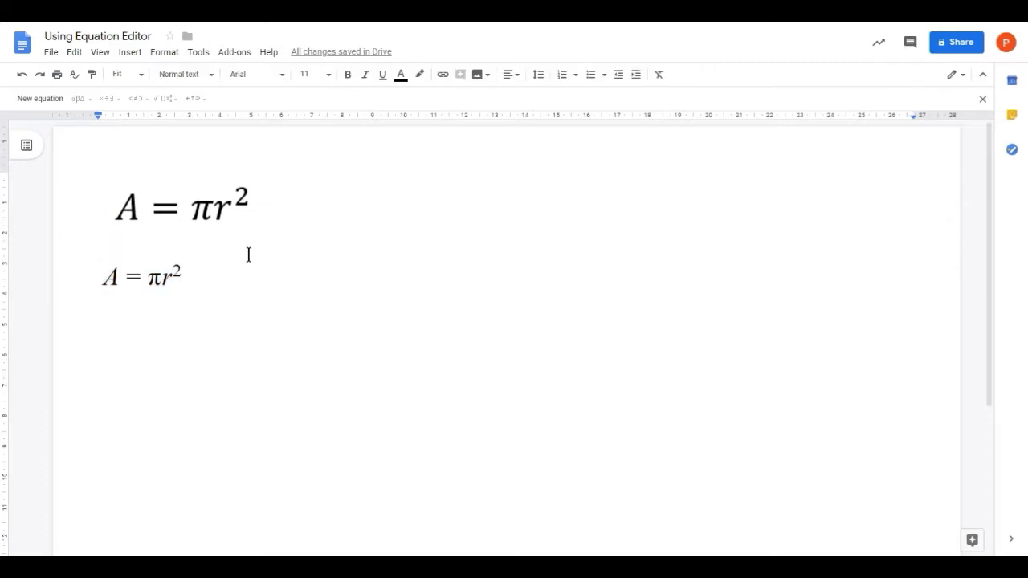
text(yststjtjs)
click(197, 279)
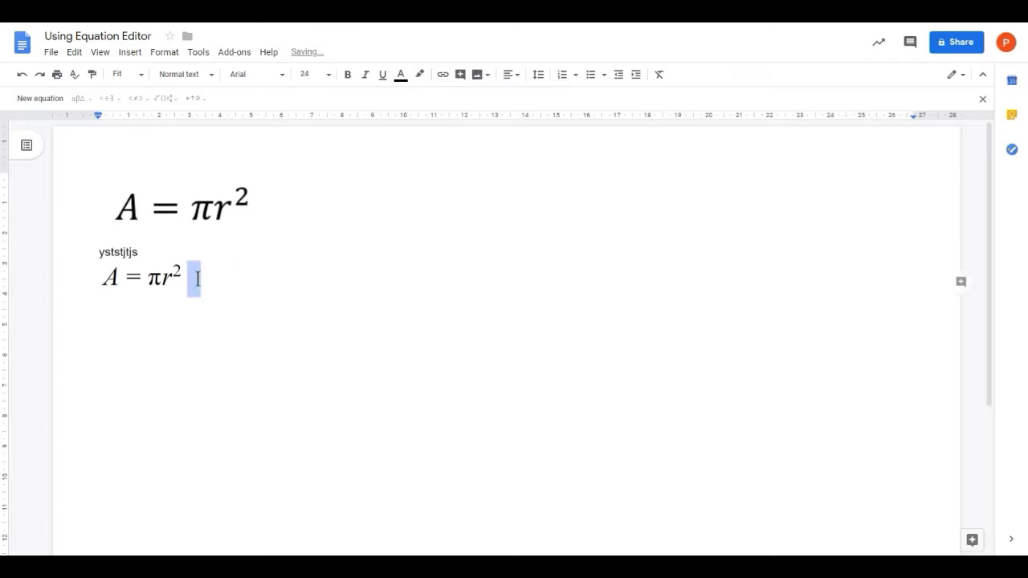
key(Return)
text(yysysey)
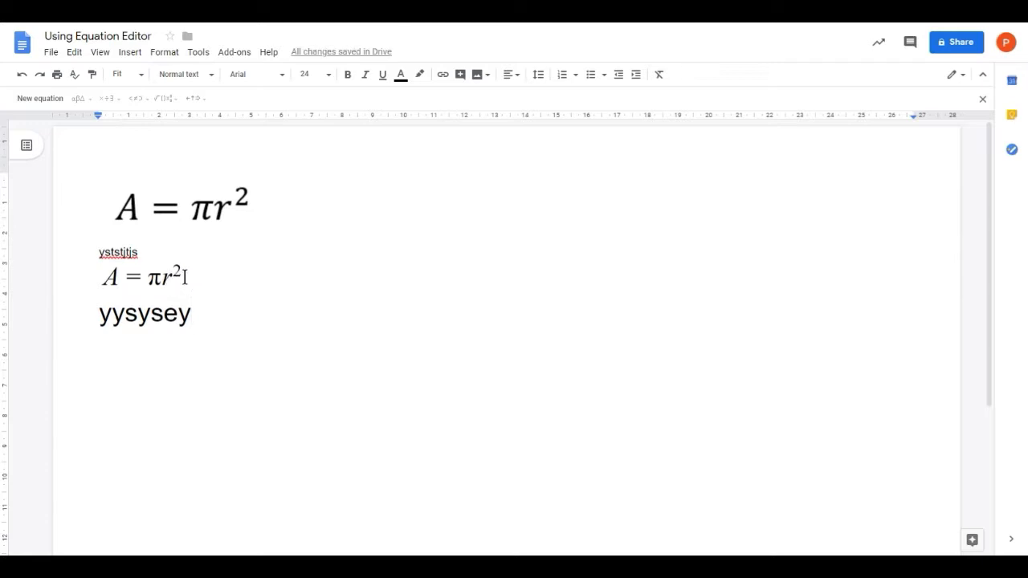
Set the font size of the sample text below the equation to 11
click(314, 75)
text(11)
key(Return)
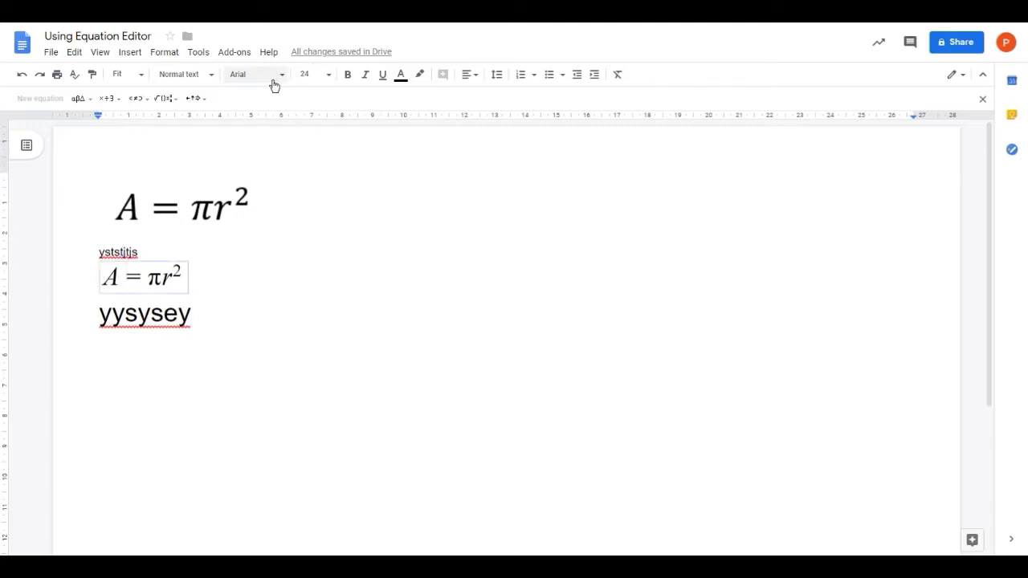
triple_click(137, 314)
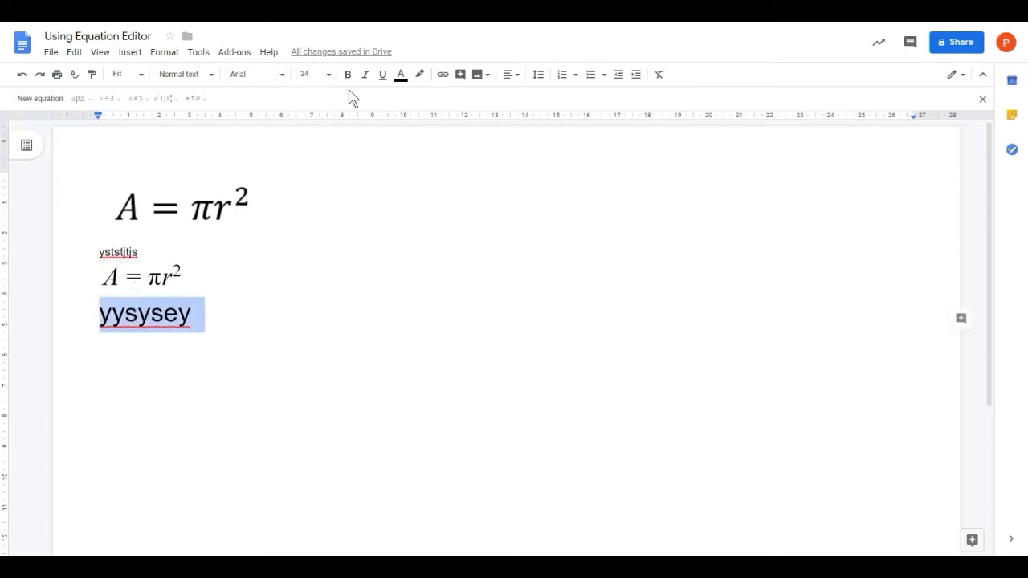
click(328, 75)
click(309, 156)
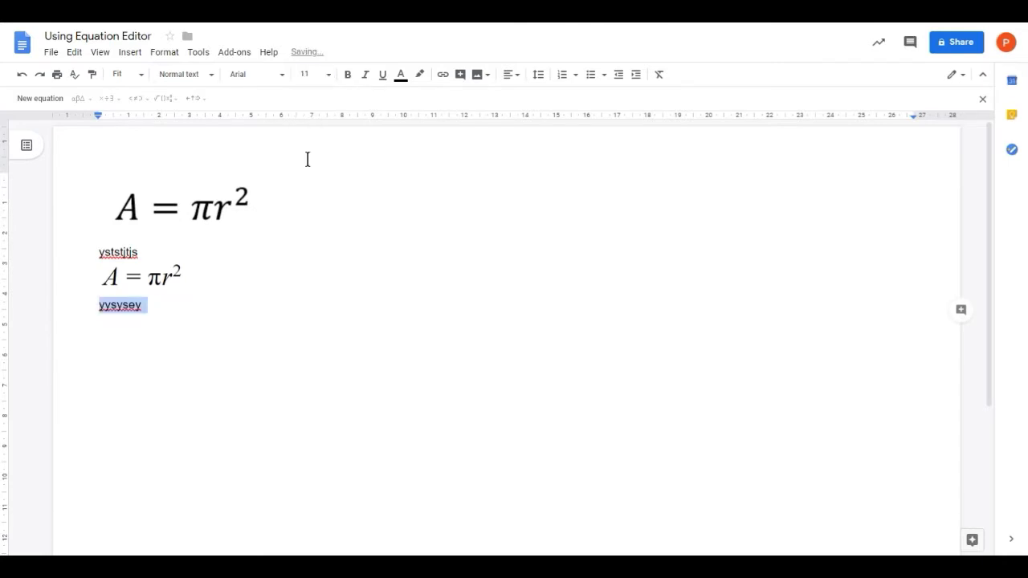
click(175, 303)
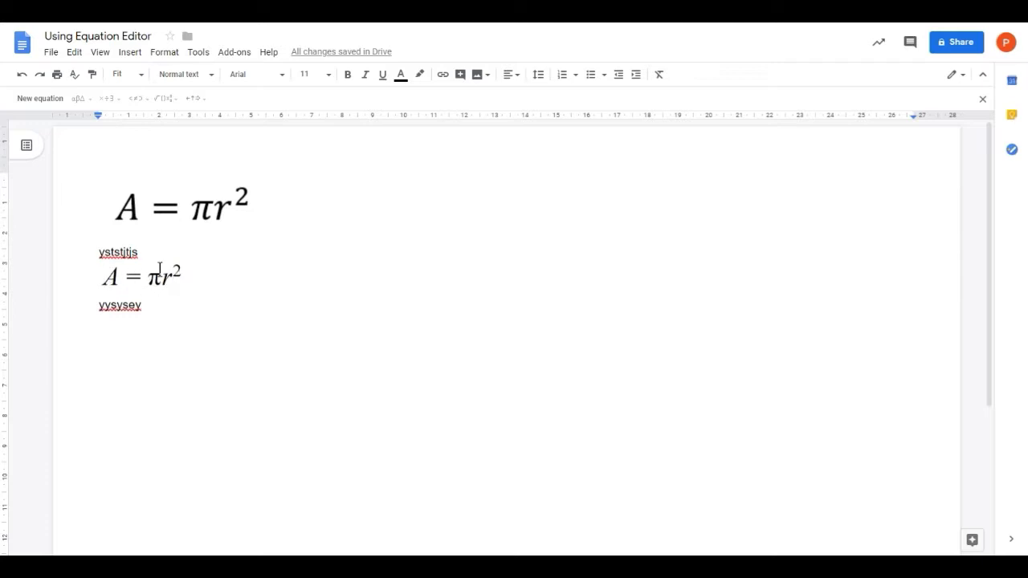
Set the font of the sample text above the equation to Cambria and change the font of the sample text below it
double_click(119, 252)
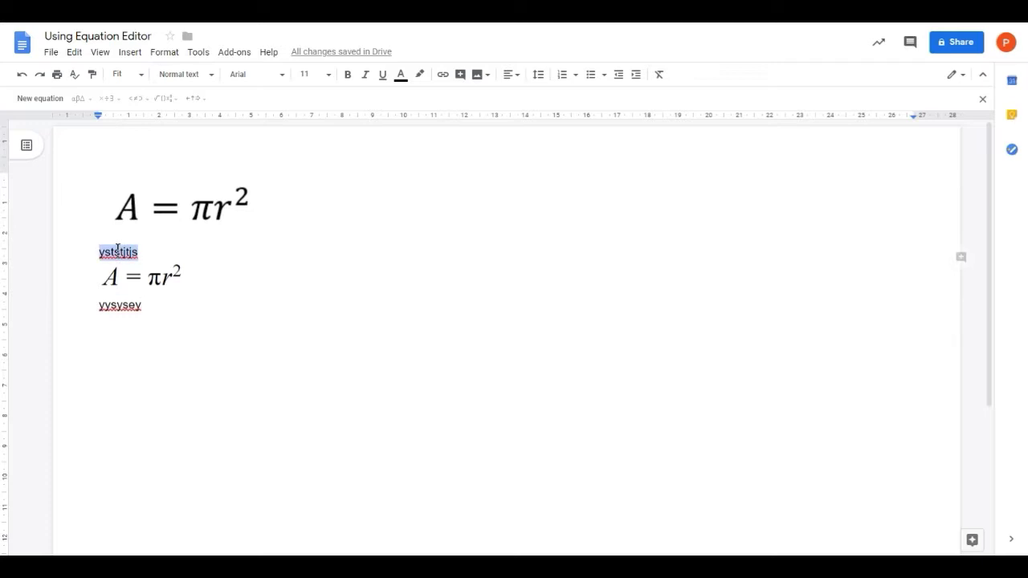
click(282, 77)
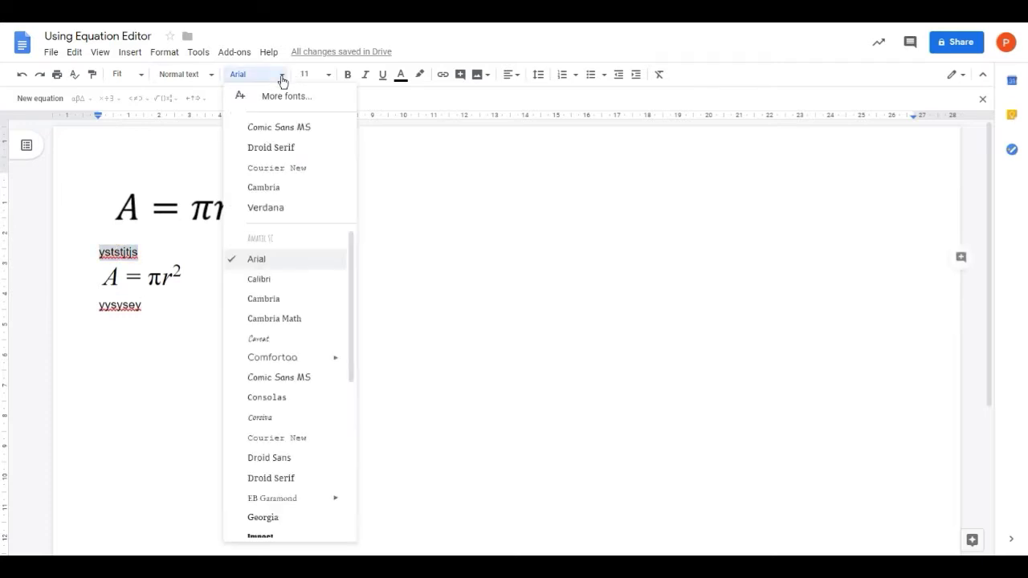
click(289, 188)
double_click(119, 305)
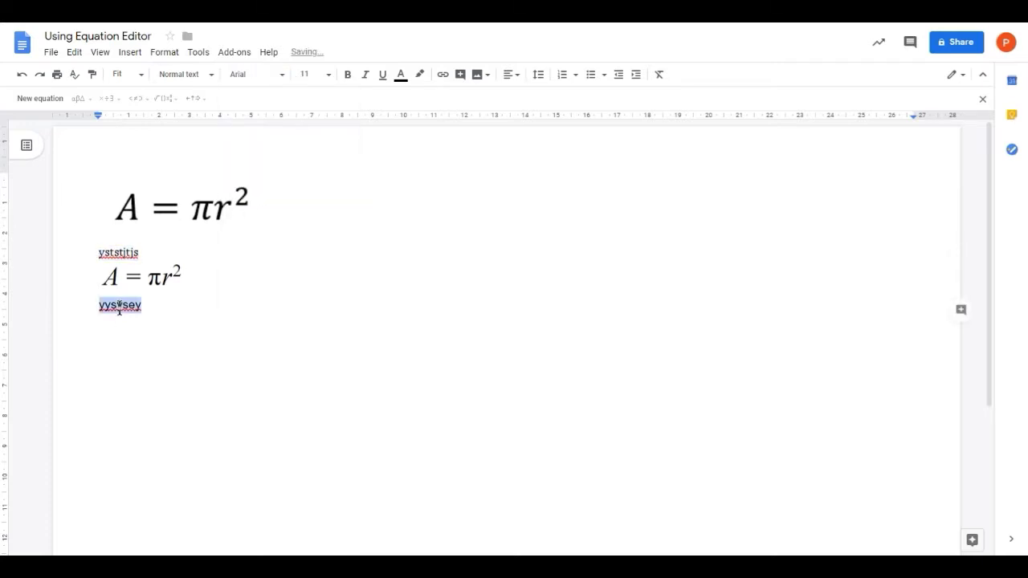
click(282, 76)
click(281, 127)
click(157, 278)
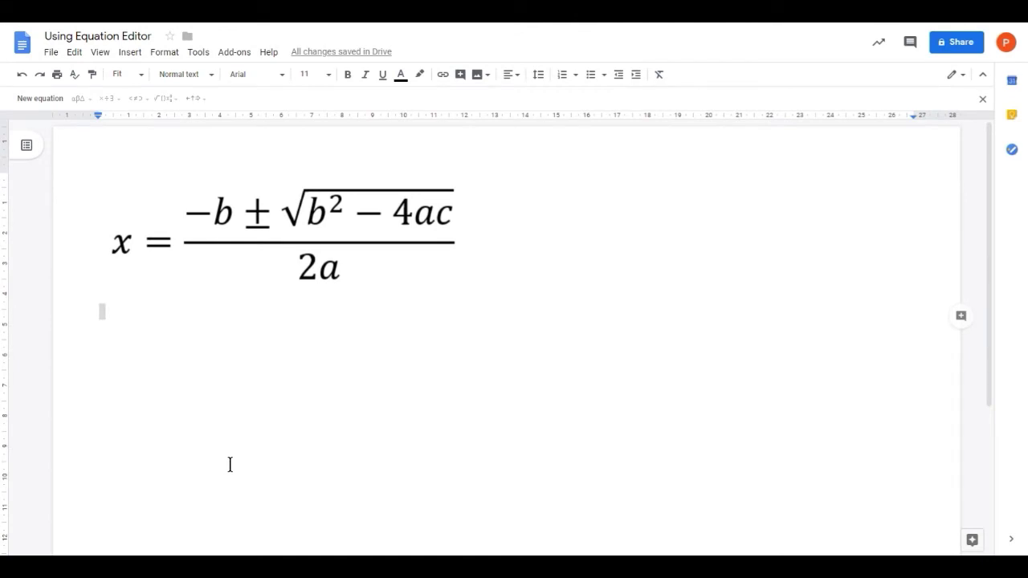
Set the font size to 24 on the line below the quadratic formula image and insert a new equation there
click(100, 311)
click(329, 75)
click(309, 235)
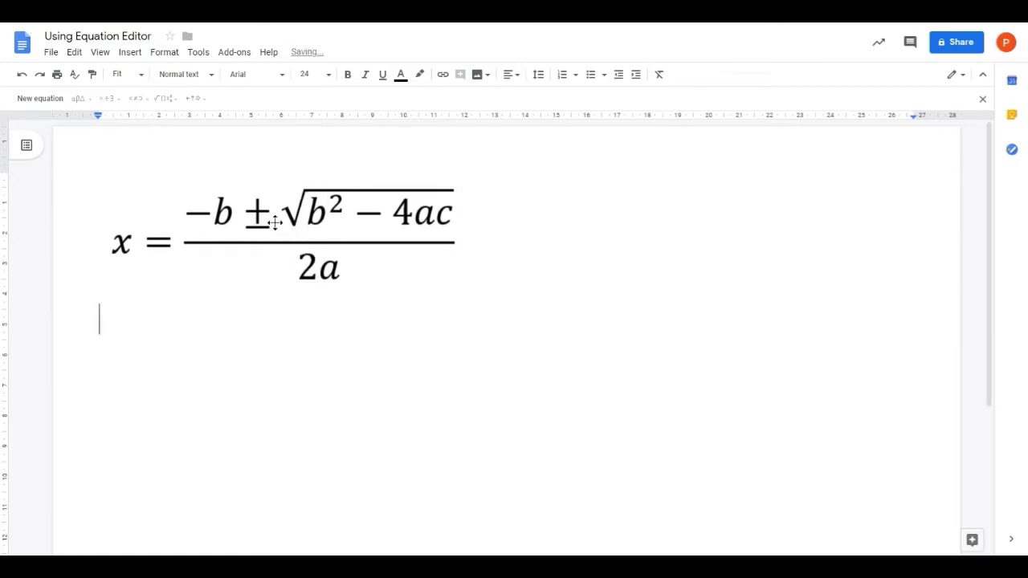
click(129, 53)
click(179, 228)
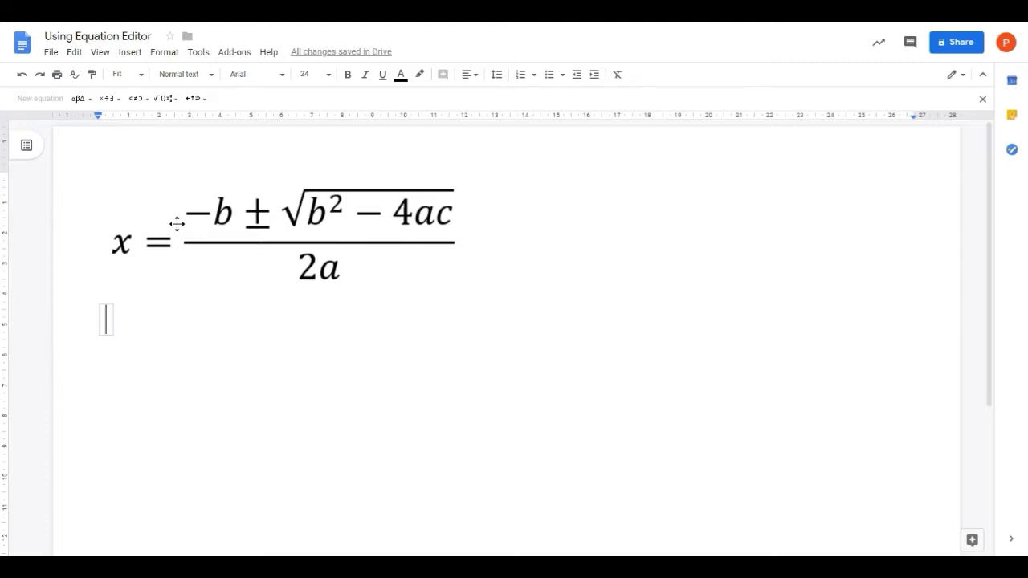
Write x = in the equation, followed by a fraction with −b in the numerator
text(x =)
click(177, 105)
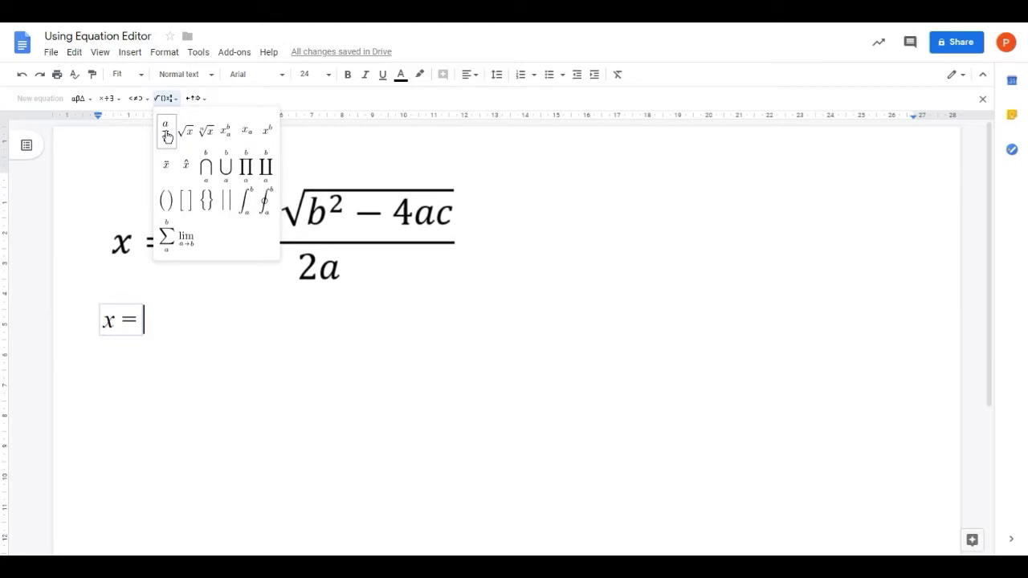
click(166, 134)
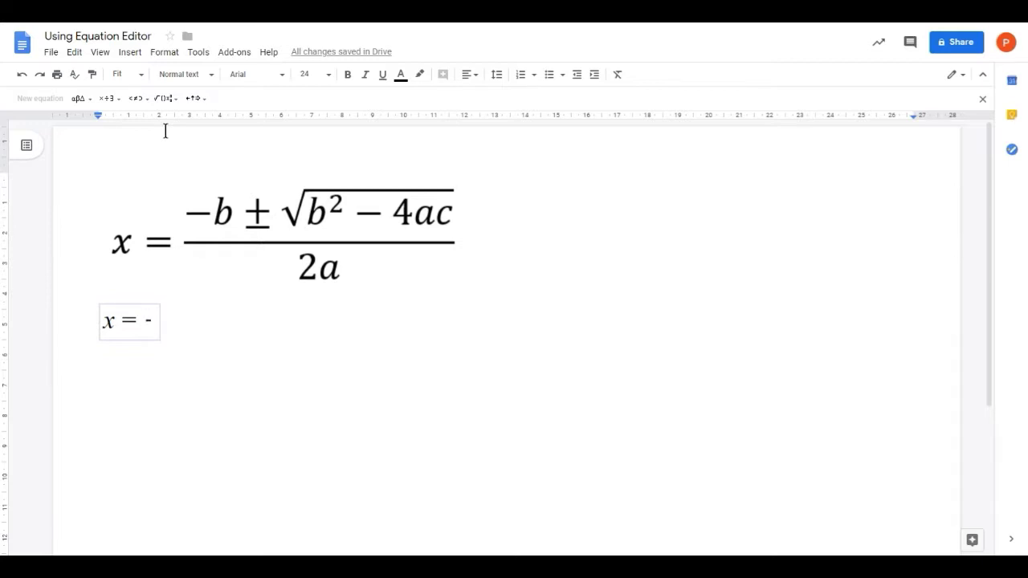
text(-b)
Add a plus-minus sign and an empty square root after −b in the fraction's numerator
click(119, 99)
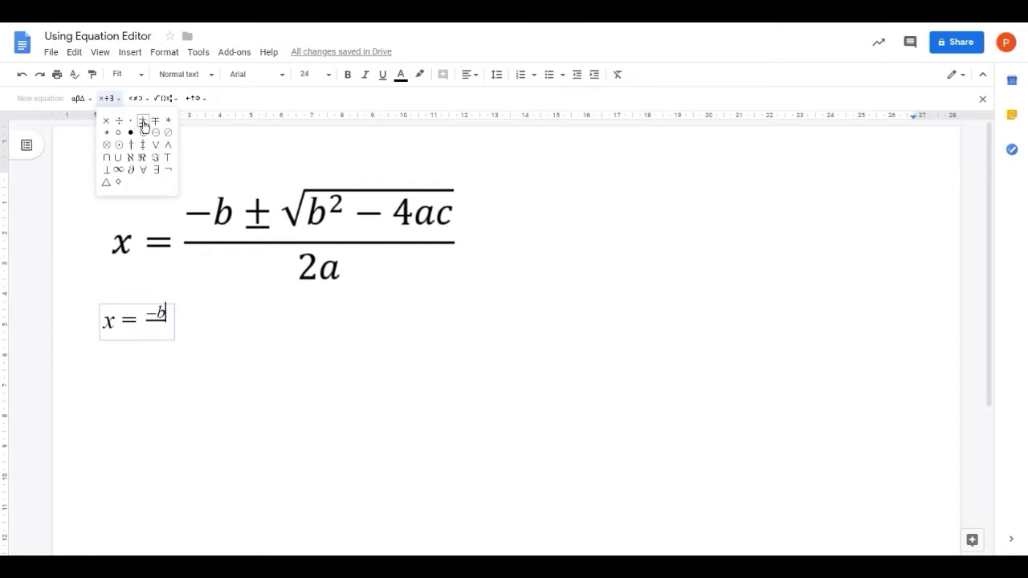
click(142, 122)
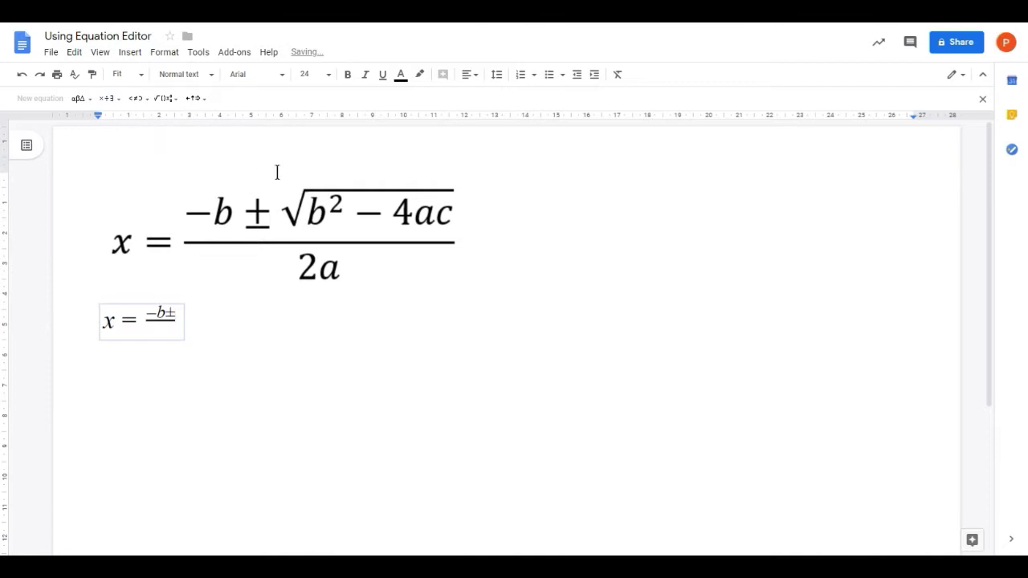
click(169, 100)
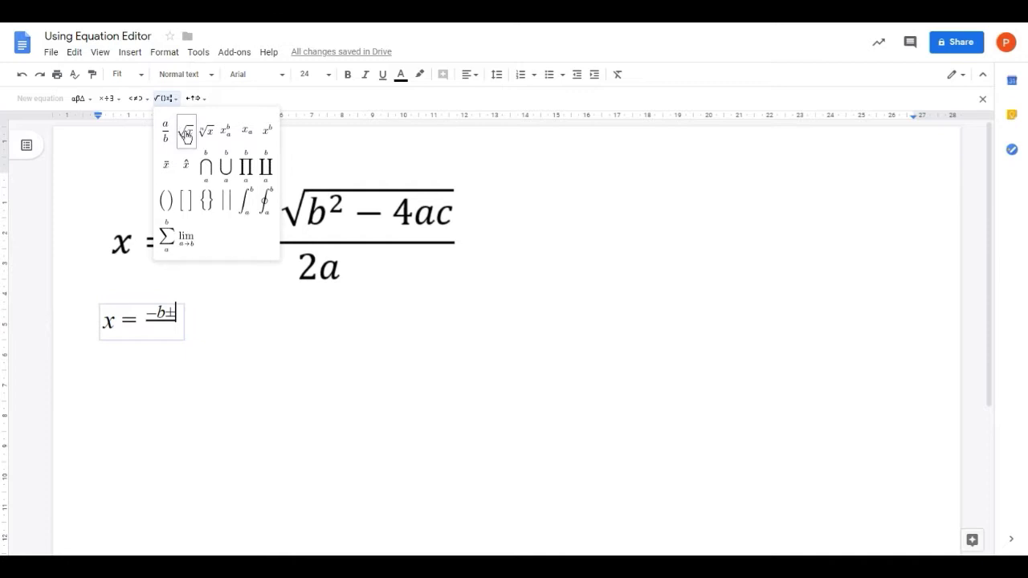
click(186, 133)
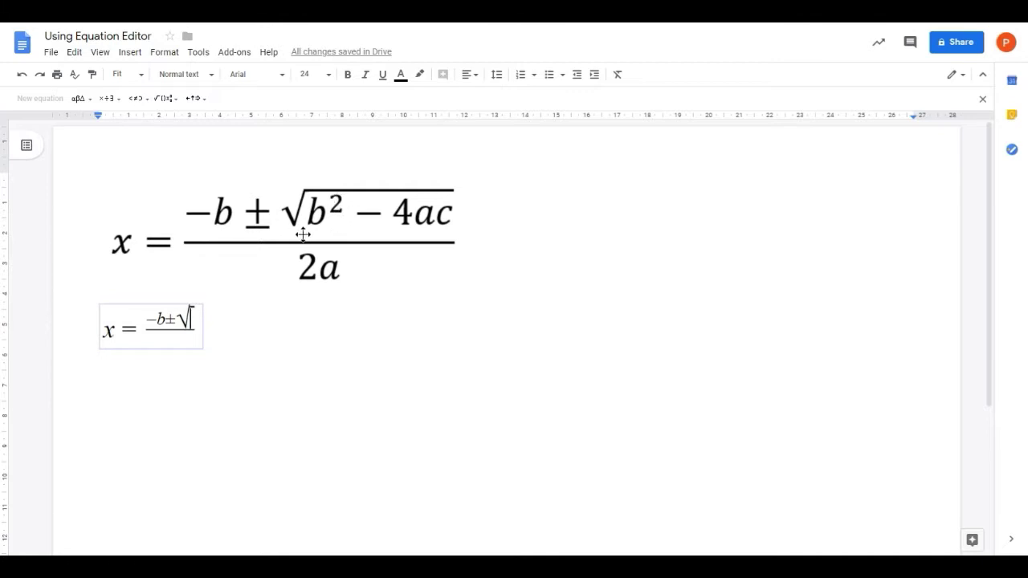
Write b² − 4ac under the square root in the numerator, with the 2 as a superscript
click(166, 99)
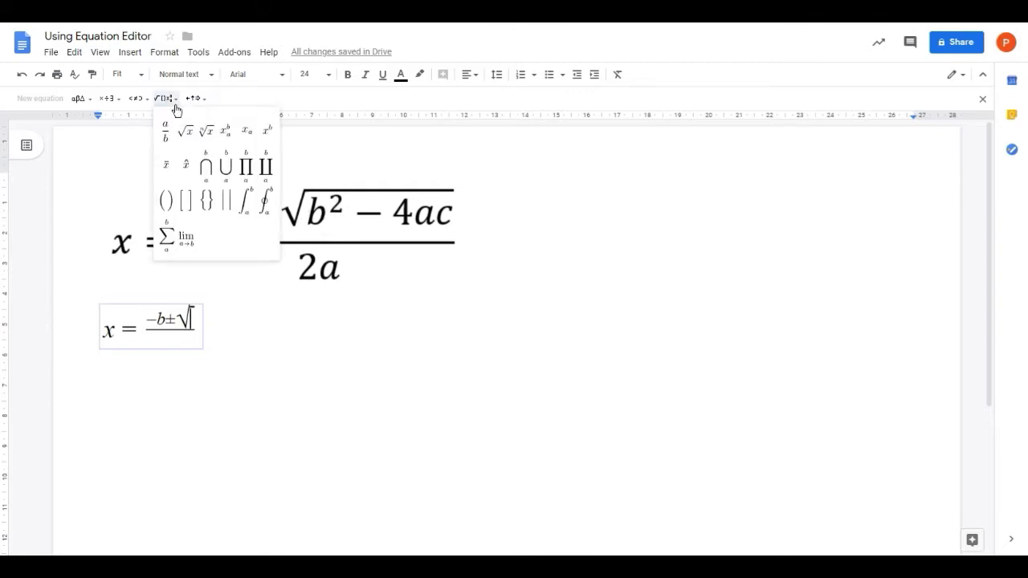
click(267, 134)
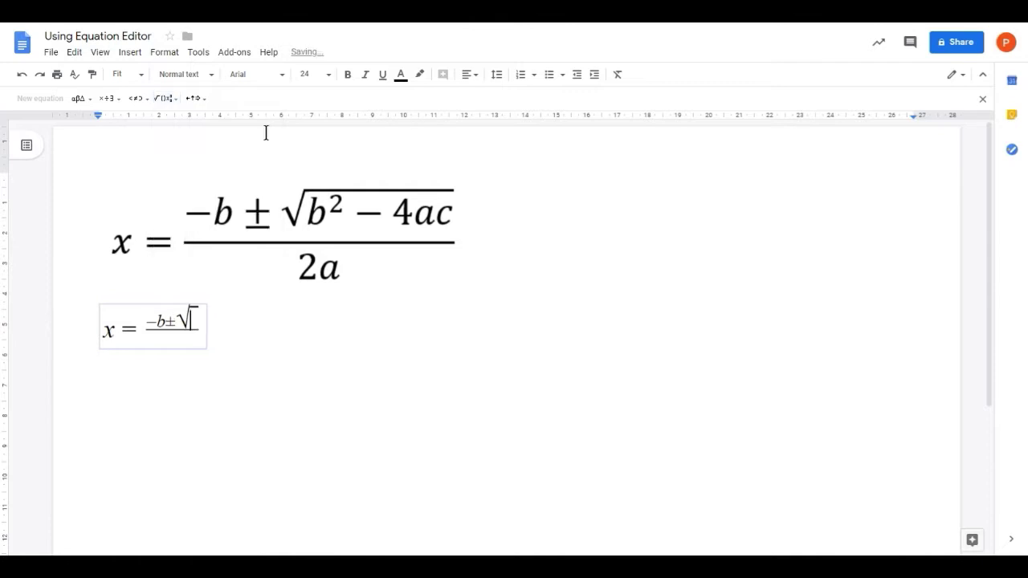
text(b)
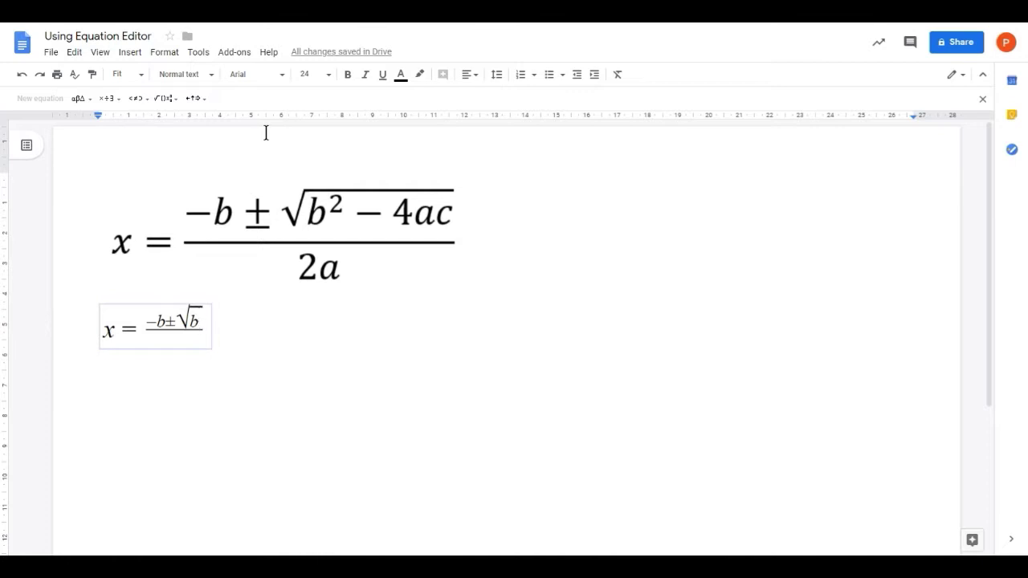
text(^2)
key(Right)
text(-4a)
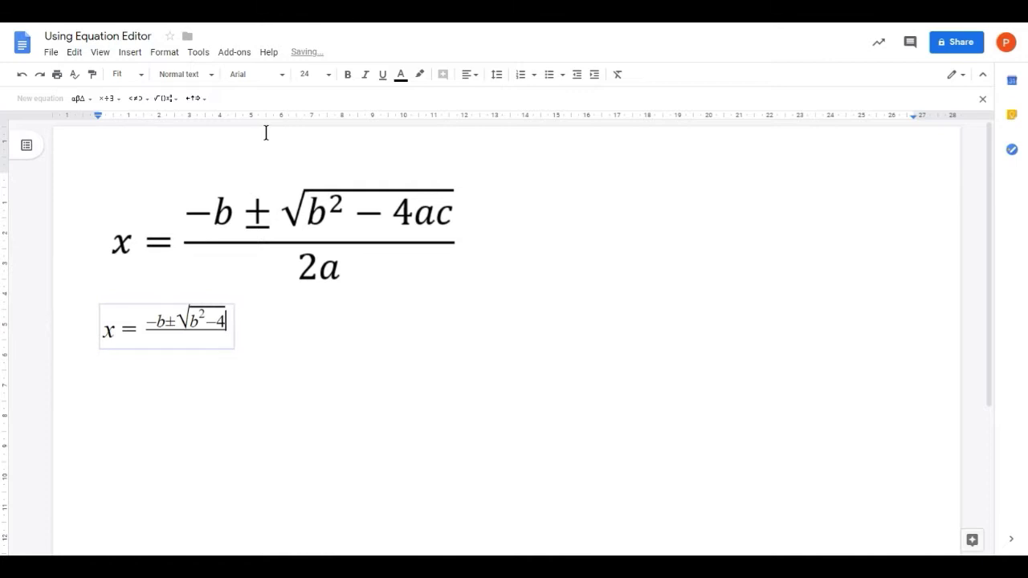
text(c)
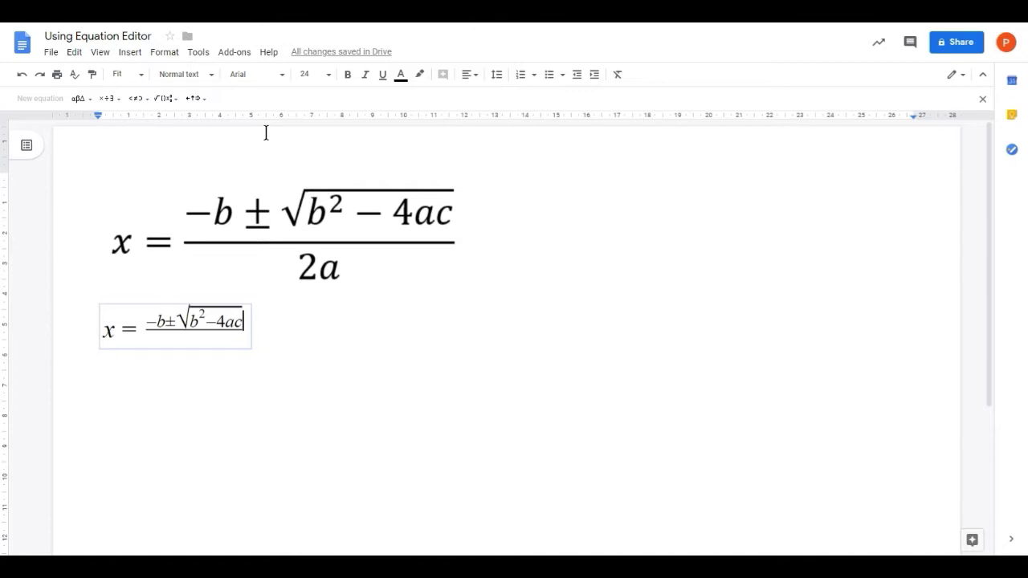
Enter 2a in the fraction's denominator and leave the finished quadratic equation
click(199, 339)
text(2)
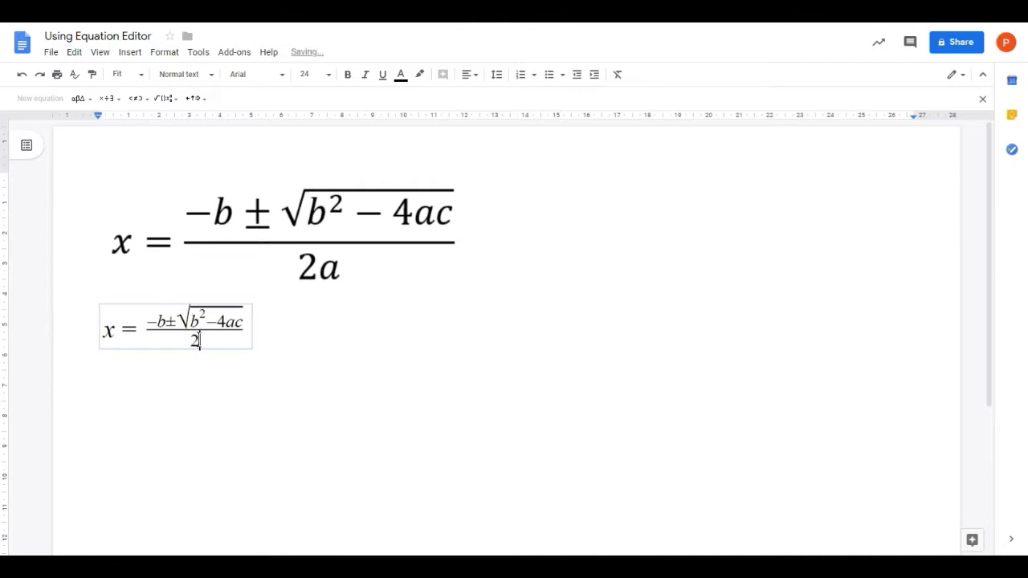
text(a)
click(293, 343)
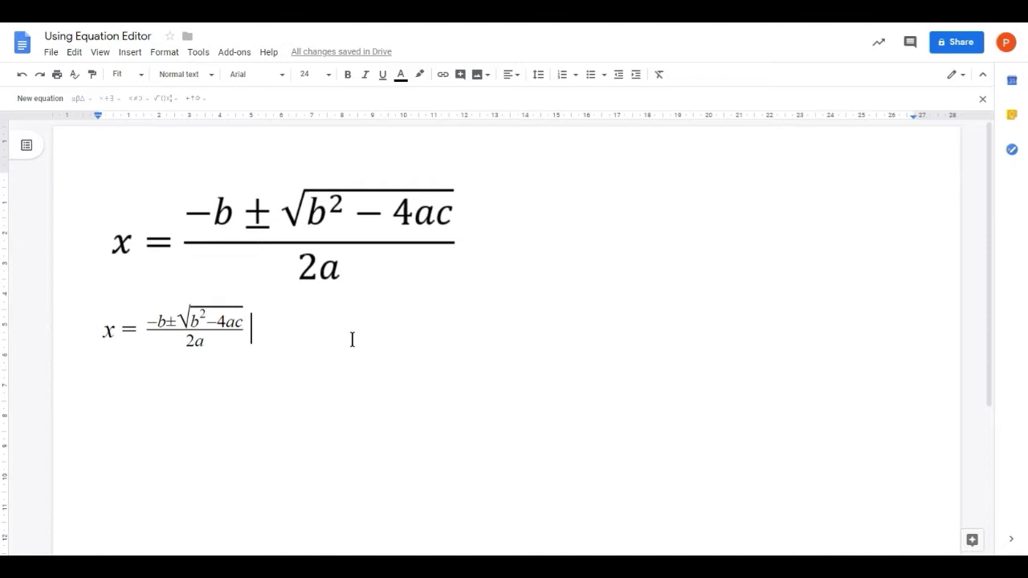
Add a space between −b and the plus-minus sign in the quadratic formula's numerator
click(169, 321)
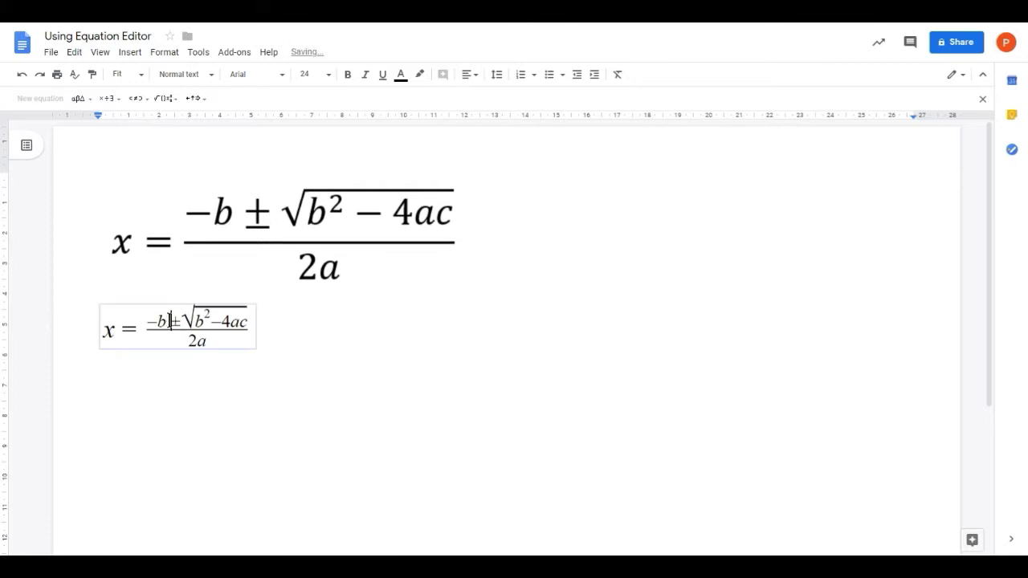
click(189, 340)
click(189, 318)
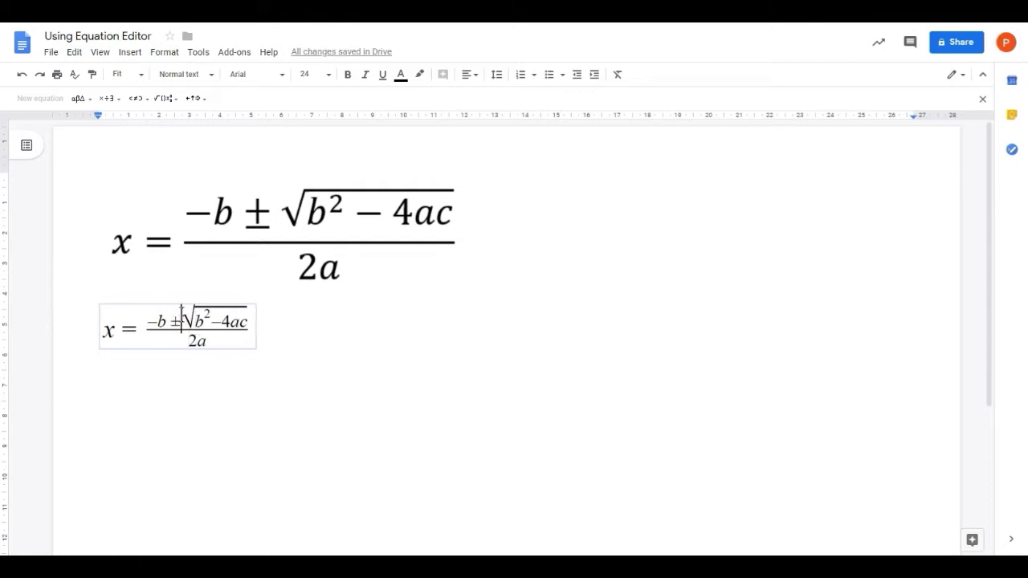
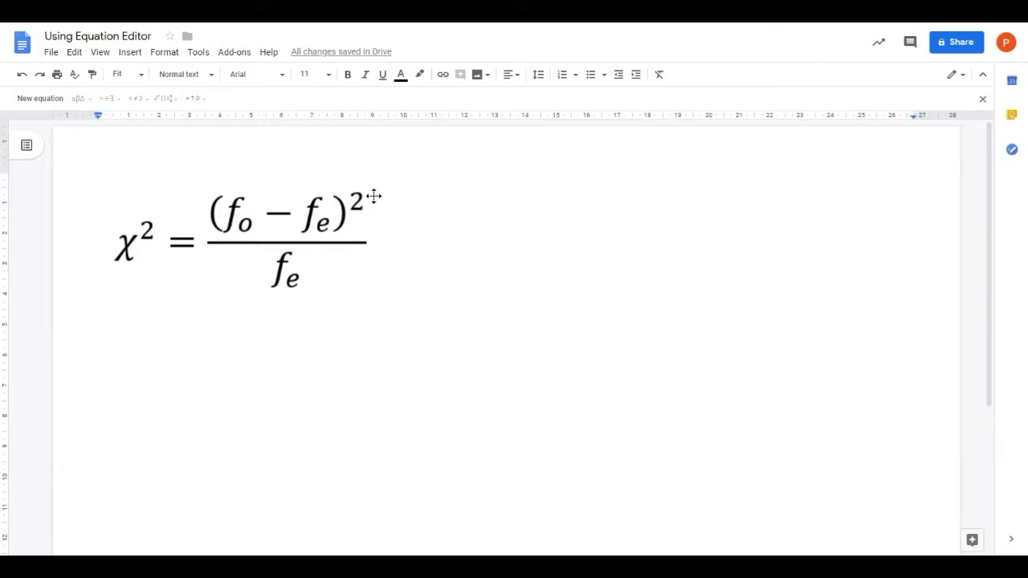
Set the font size to 24 on the line below the chi-square formula image and insert a new equation there
double_click(110, 327)
click(122, 329)
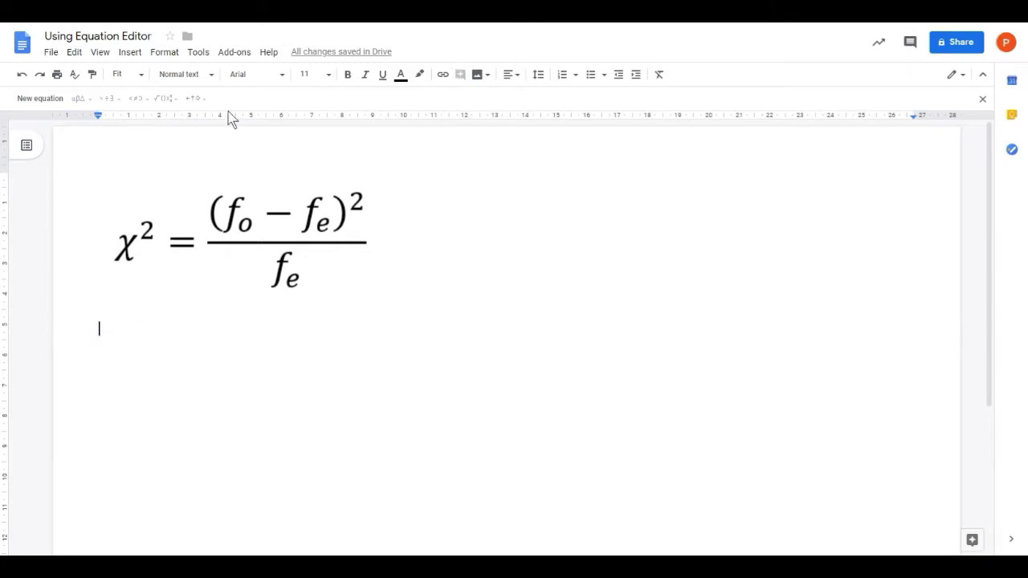
click(327, 75)
click(308, 232)
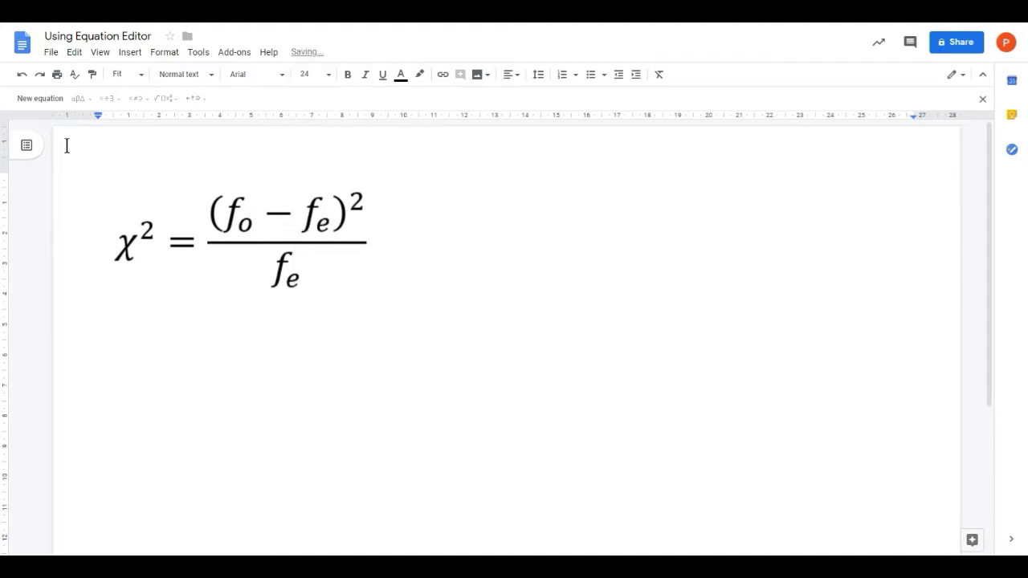
click(131, 53)
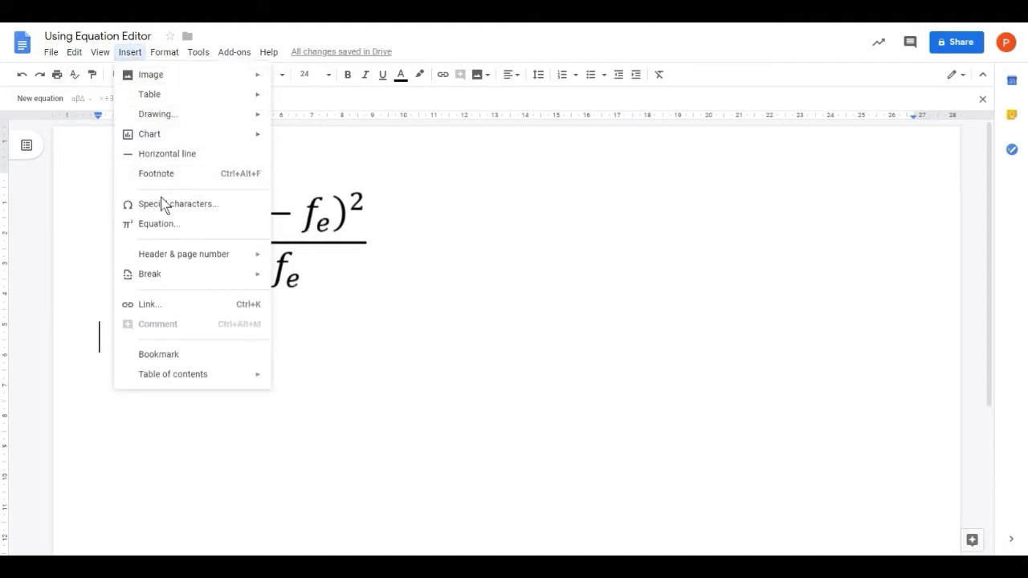
click(164, 224)
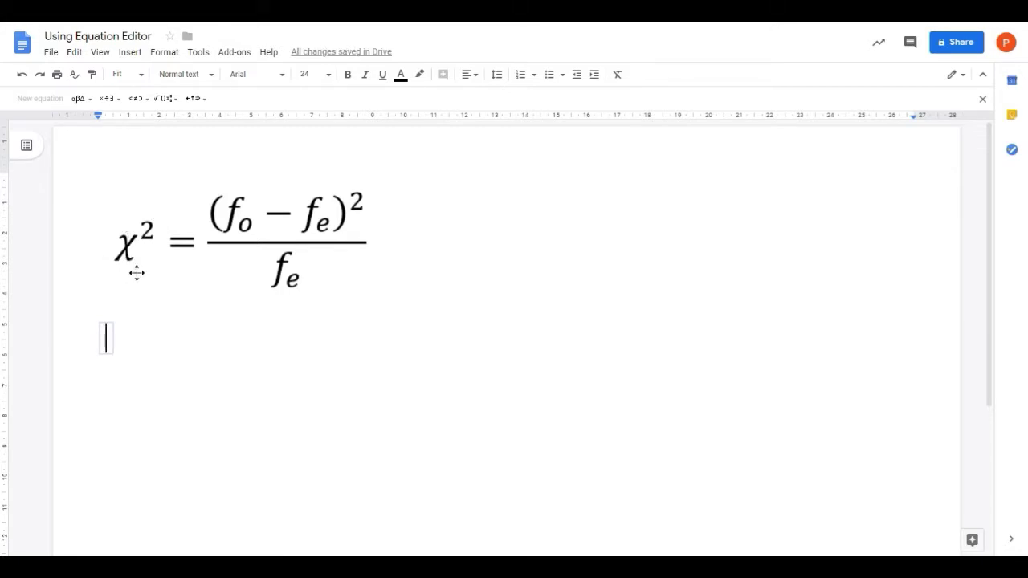
Write χ² = in the new equation, using a superscript structure and the Greek letter chi
click(175, 100)
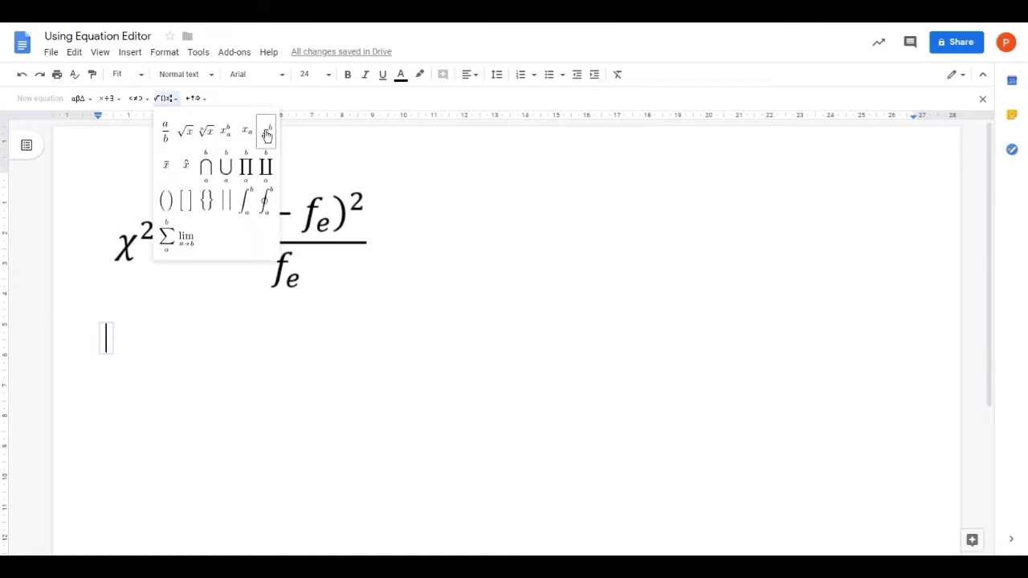
click(266, 133)
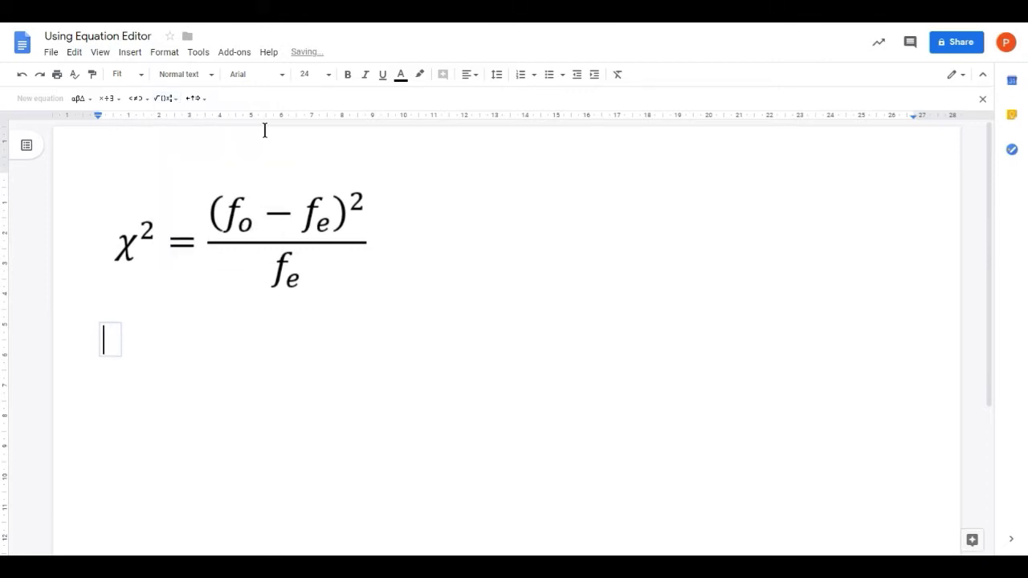
click(90, 100)
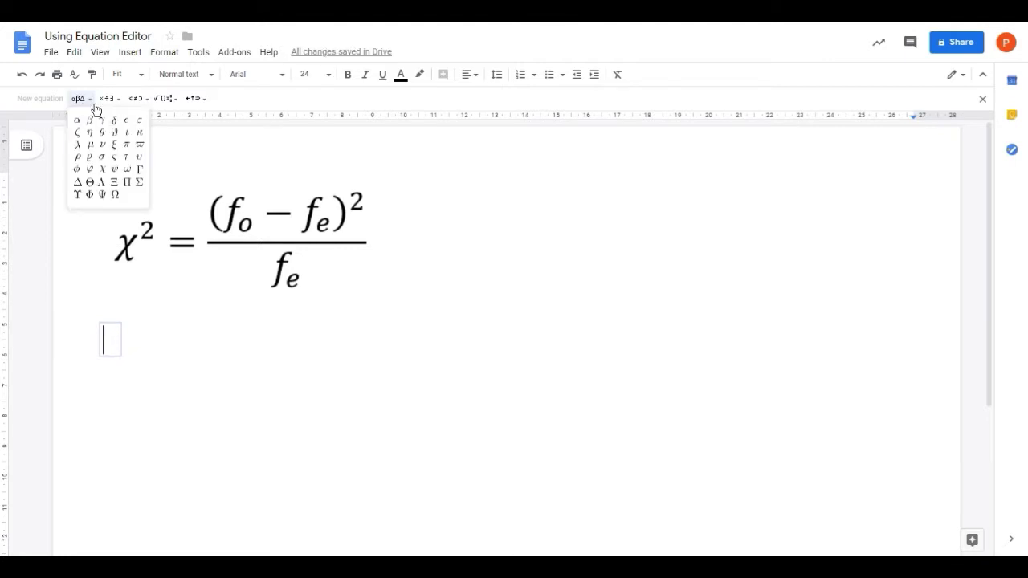
click(99, 169)
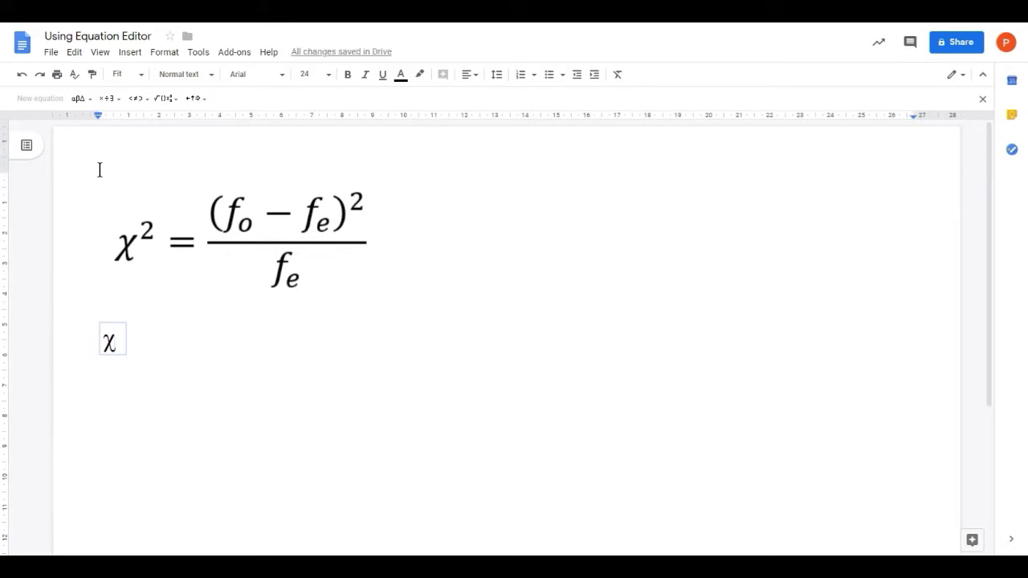
text(^2)
text(=)
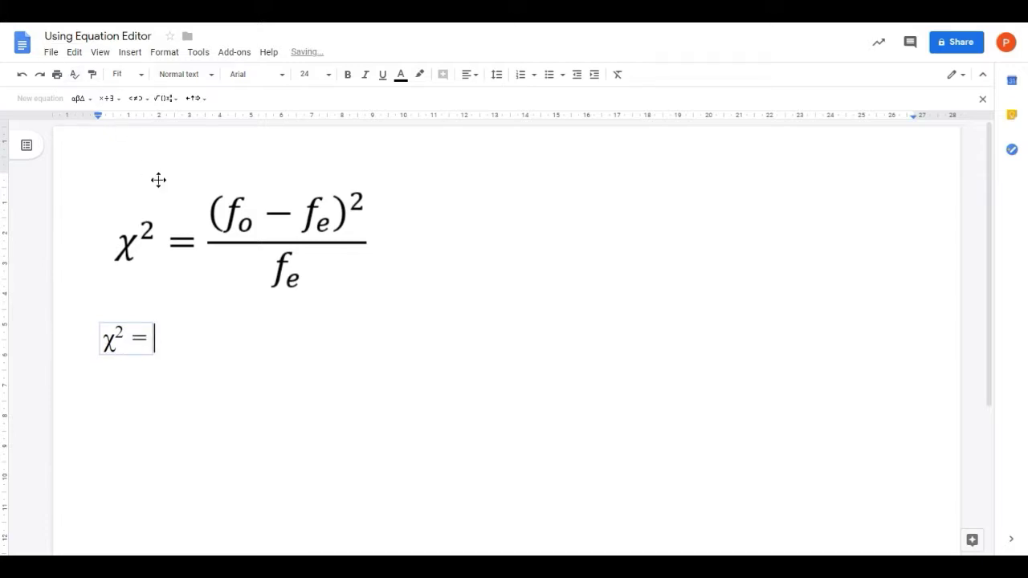
Add a fraction after the equals sign with empty parentheses carrying a superscript in its numerator
click(174, 100)
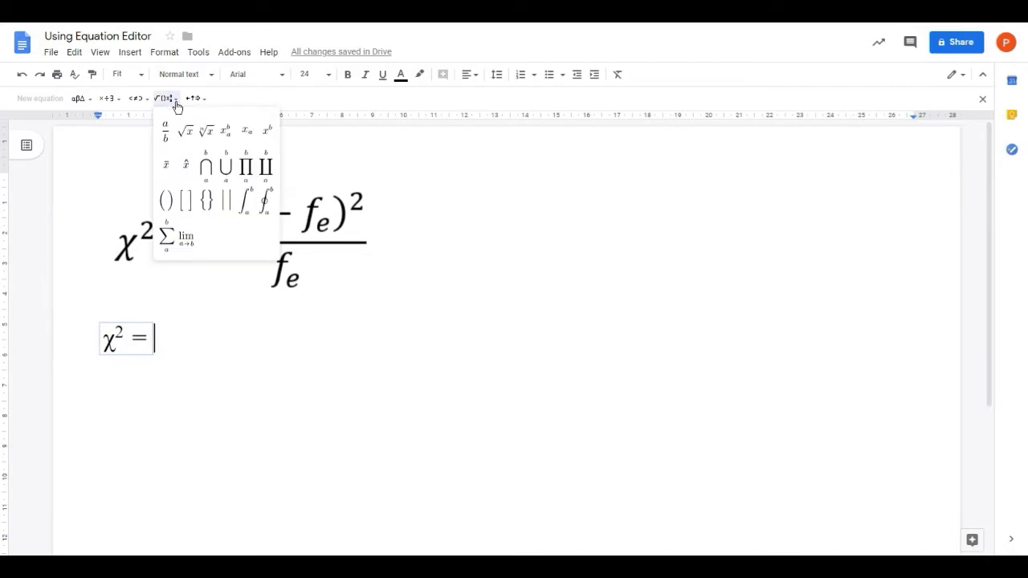
click(165, 133)
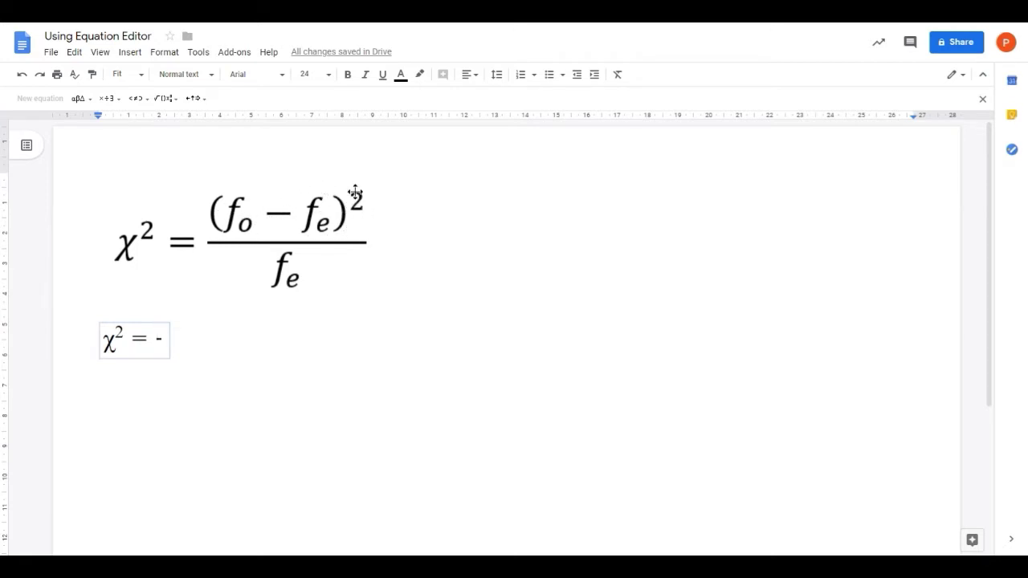
click(170, 99)
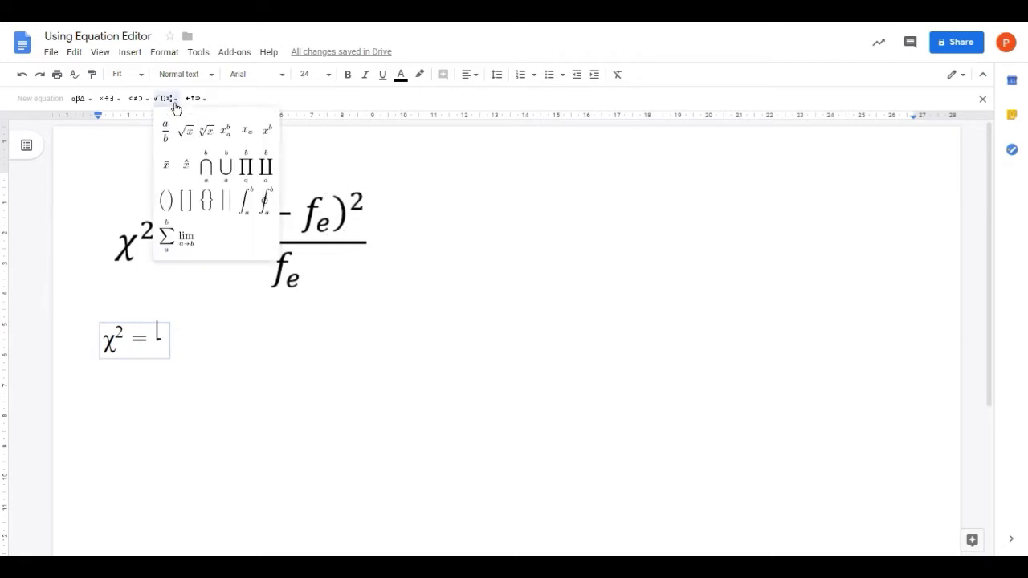
click(266, 132)
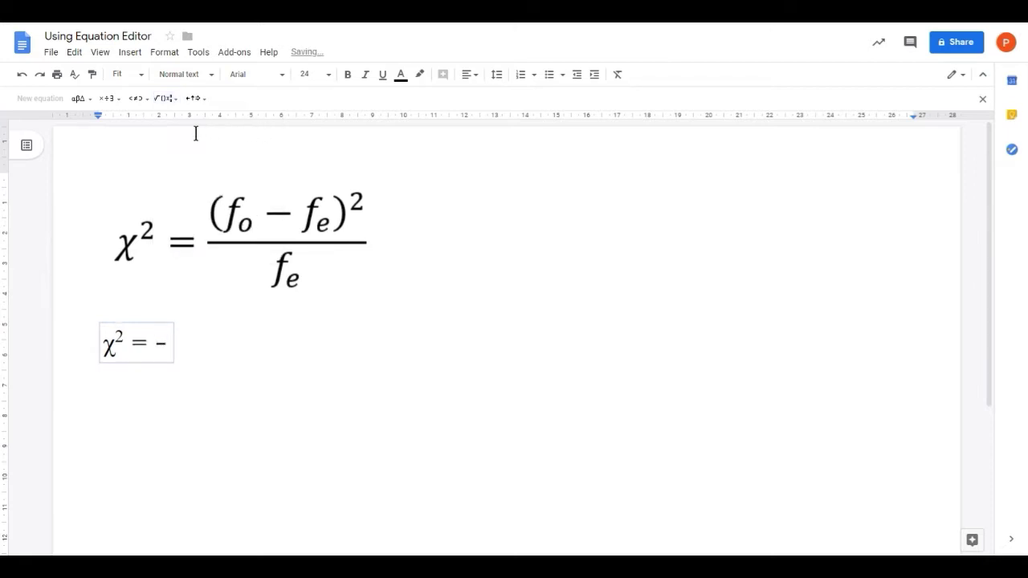
click(168, 100)
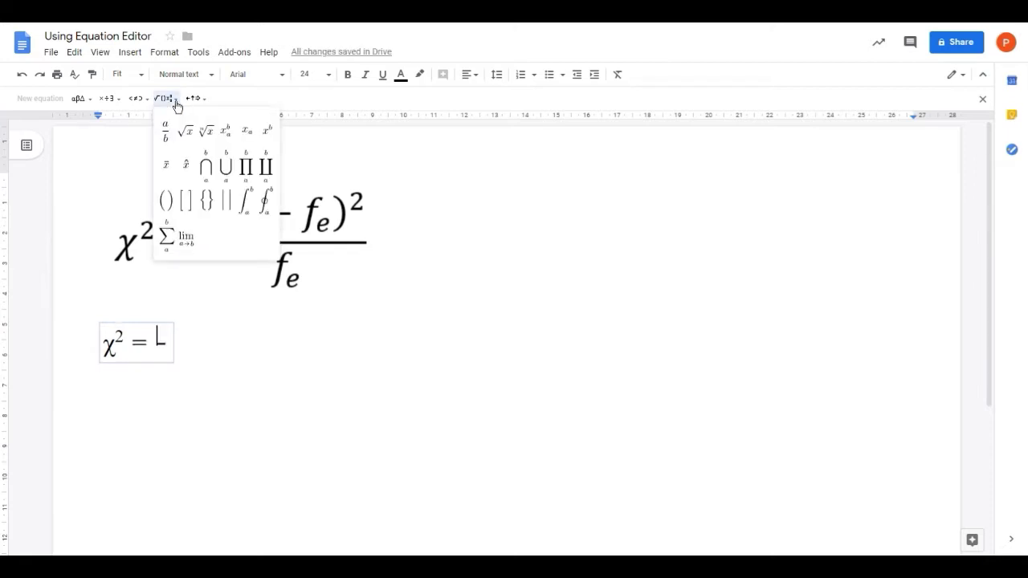
click(161, 200)
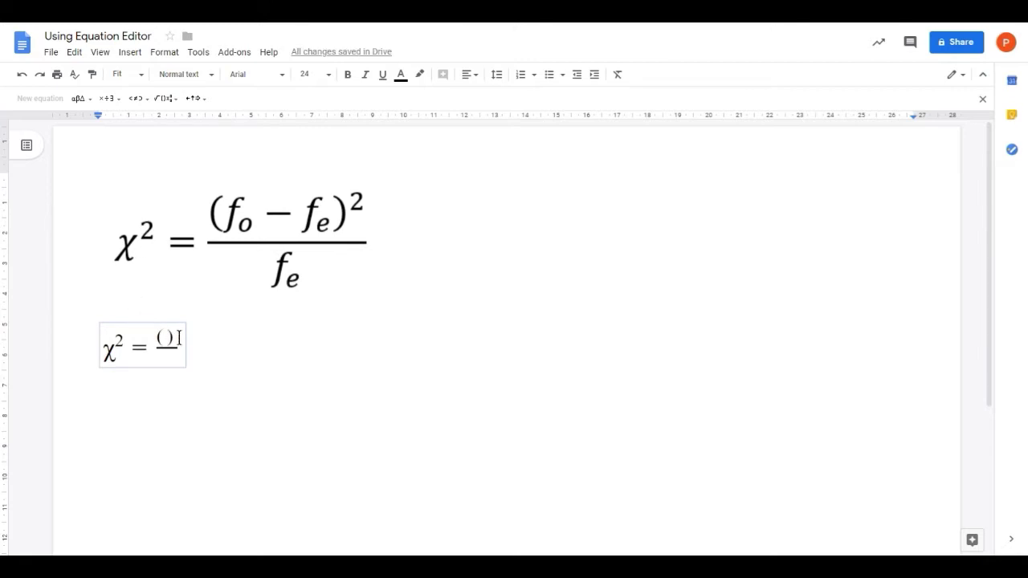
Write f − f inside the numerator's parentheses, giving the first f the subscript o and the second the subscript e
click(167, 99)
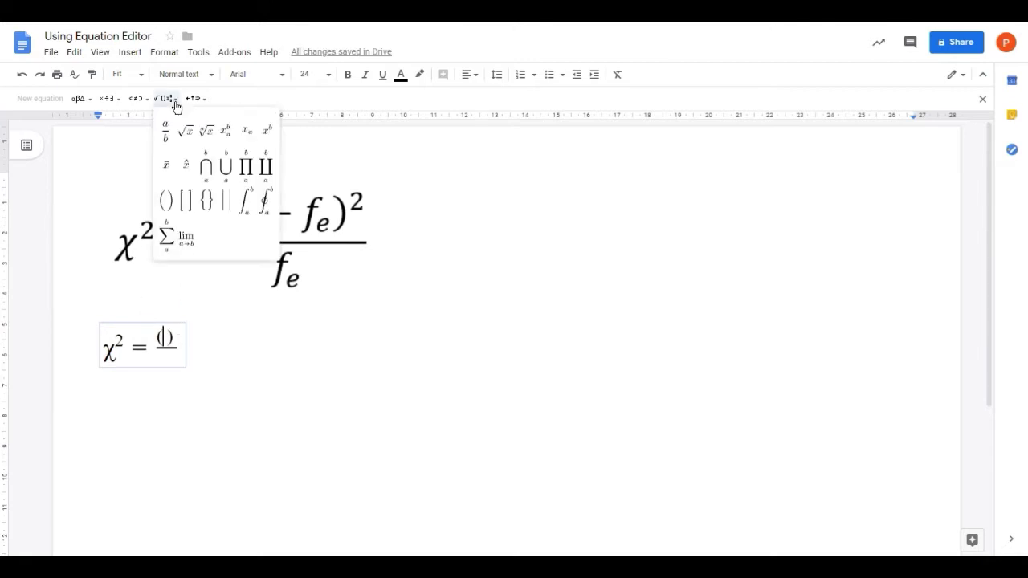
click(249, 137)
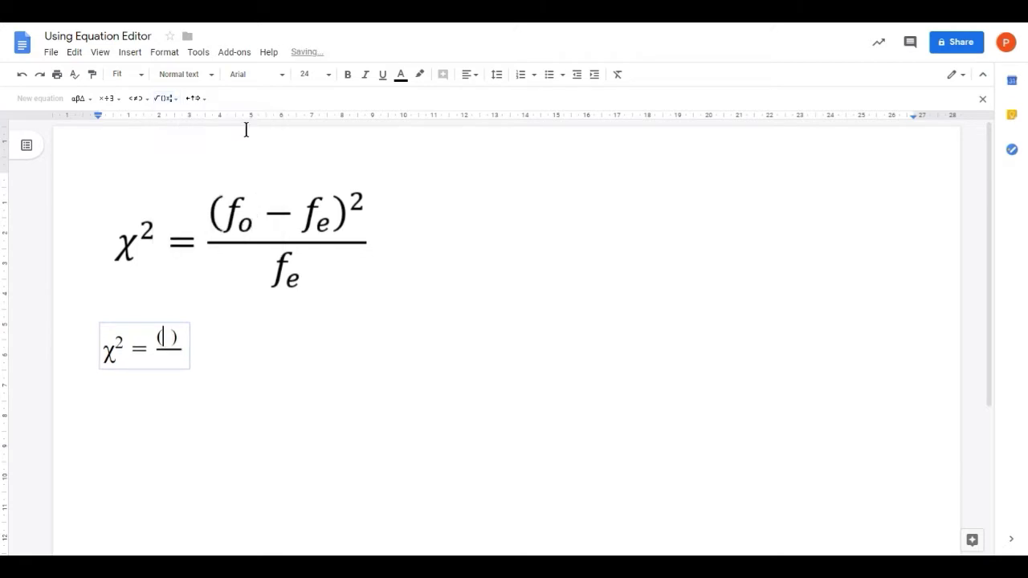
text(fo)
key(Right)
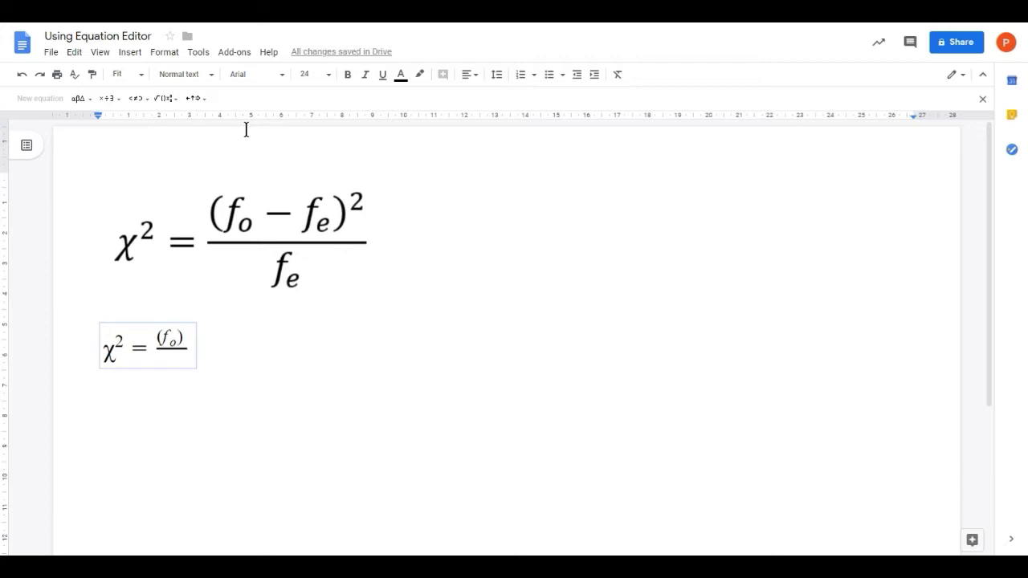
text(-)
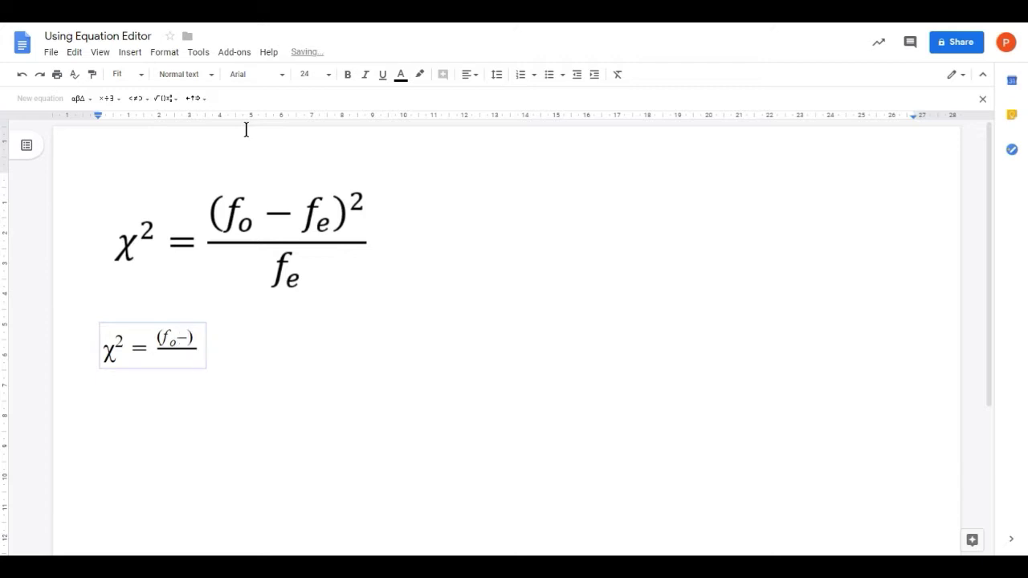
click(175, 99)
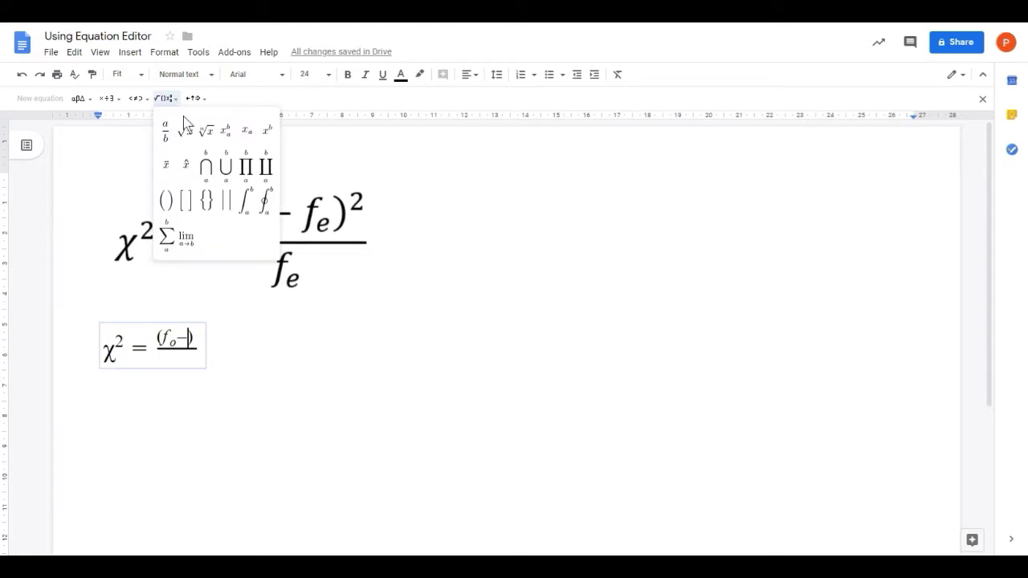
click(247, 134)
text(fe)
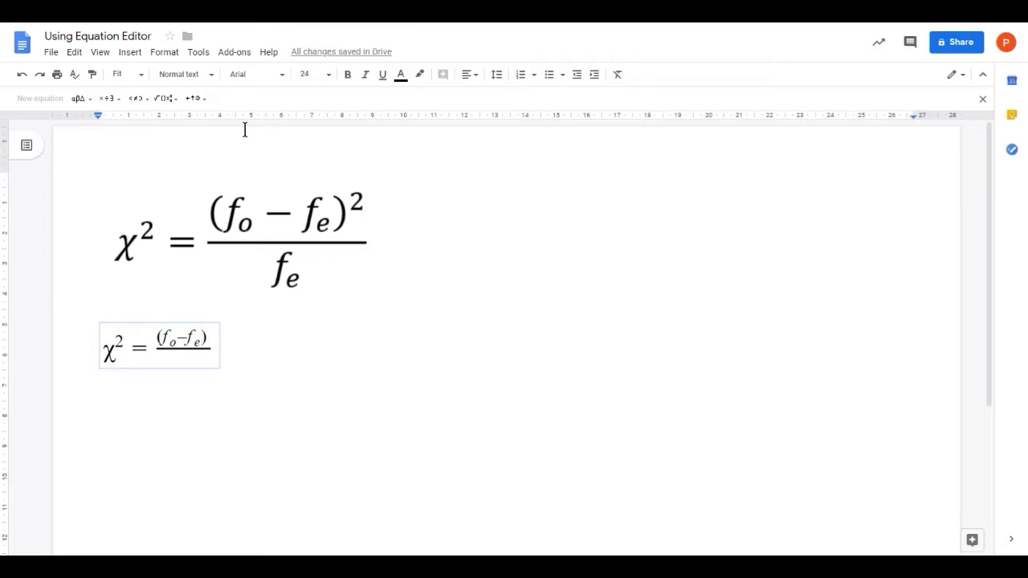
Enter 2 as the exponent of the parentheses in the numerator
key(Right)
key(Left)
text(^2)
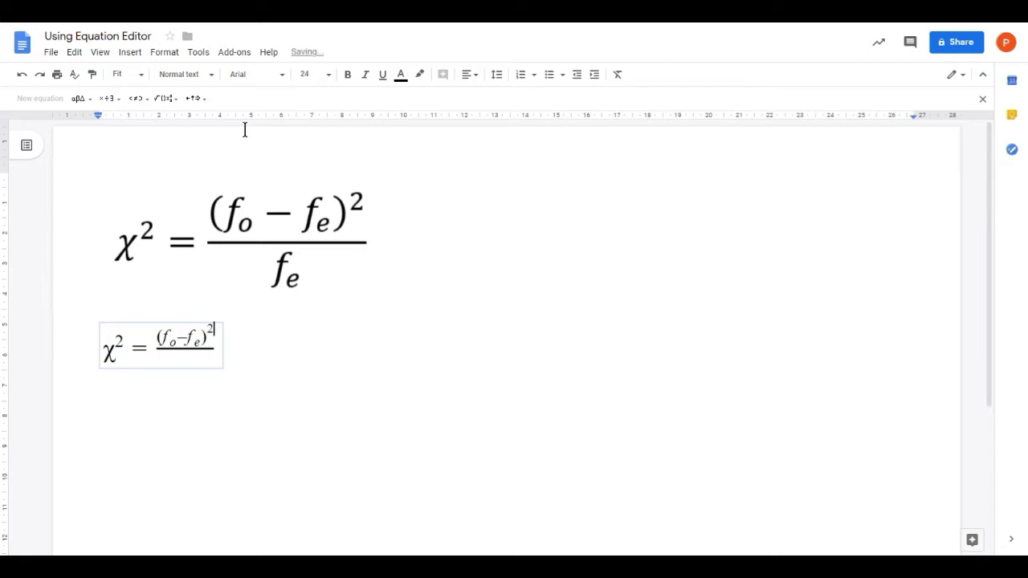
Write f with the subscript e in the fraction's denominator
click(181, 360)
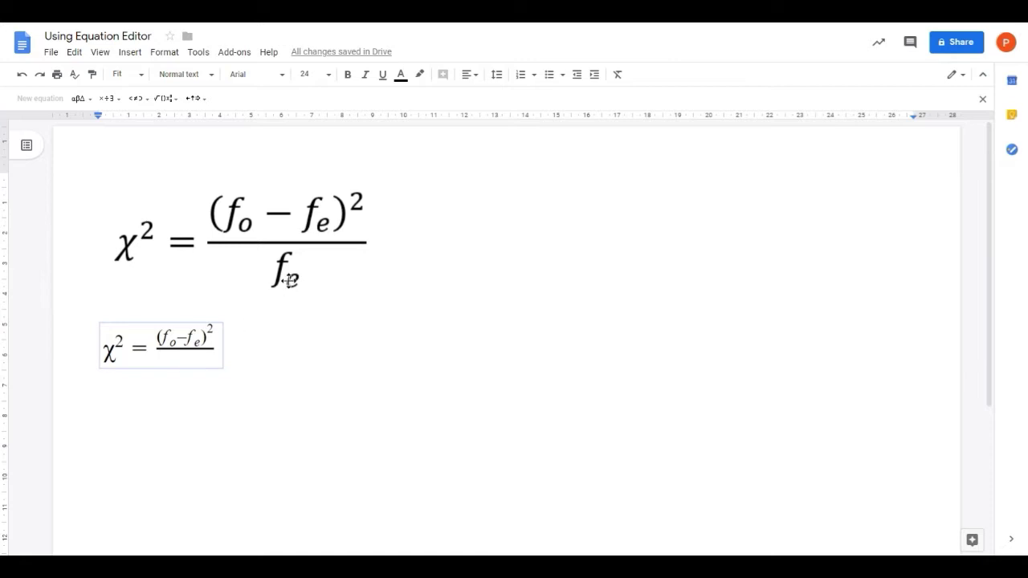
click(169, 99)
click(251, 133)
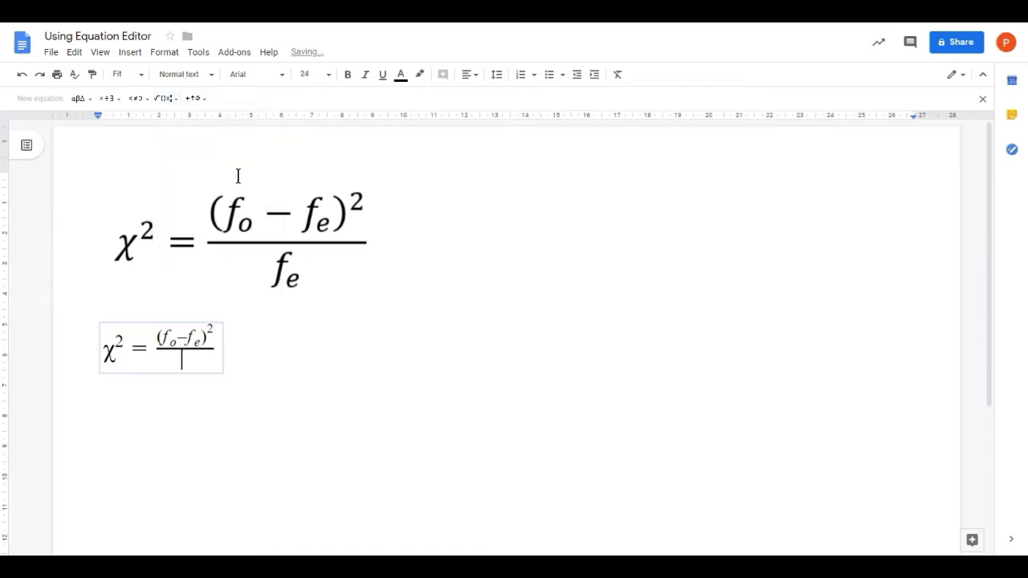
text(f_e)
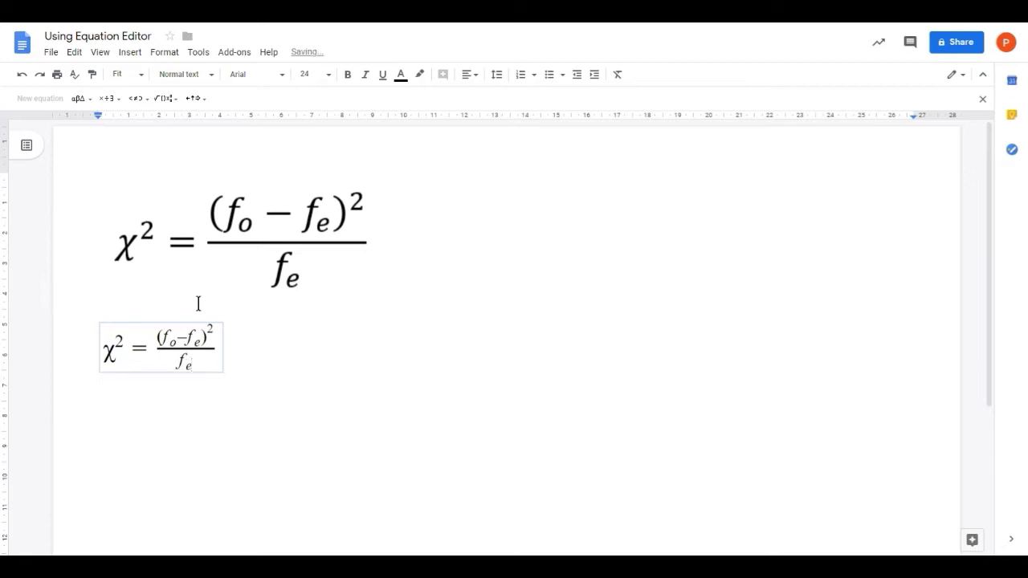
Insert a new equation on the line below the pictured r formula and set its font size to 24
click(191, 413)
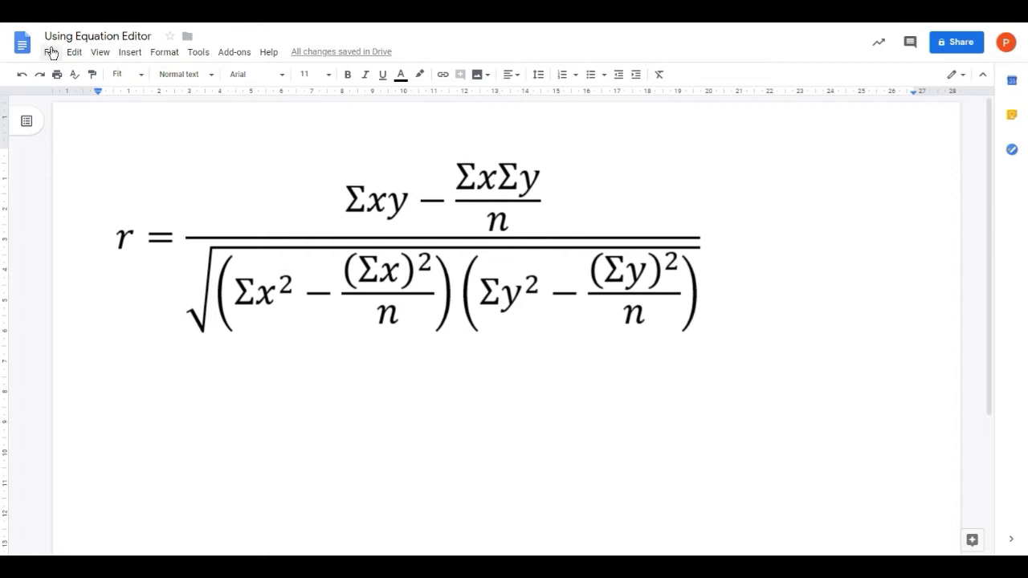
click(130, 54)
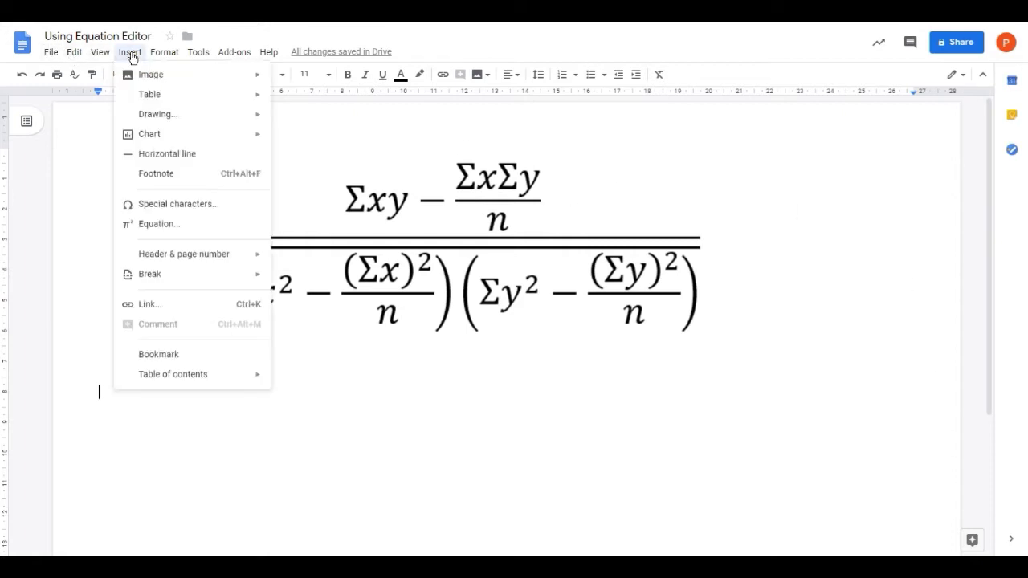
click(180, 225)
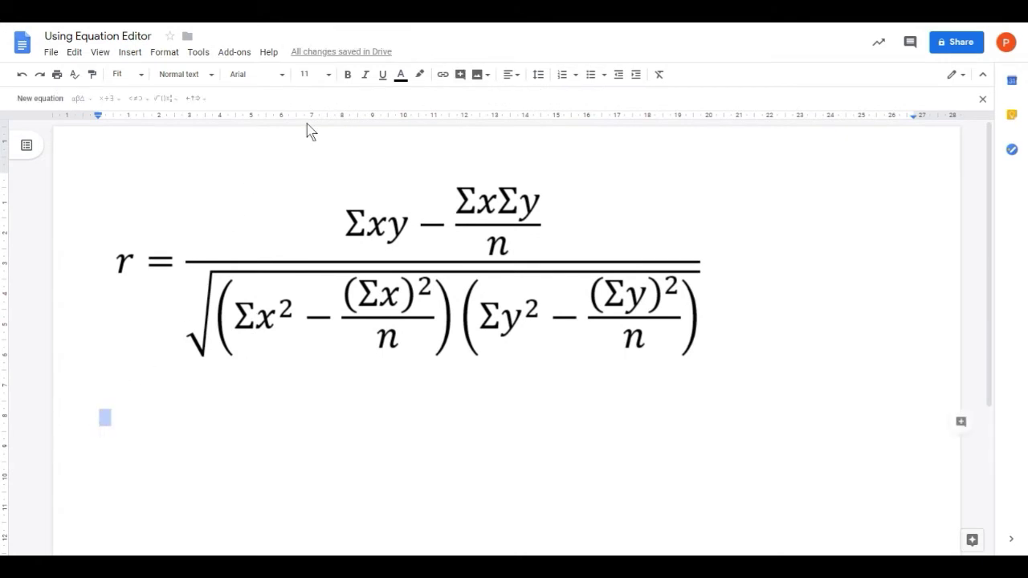
click(329, 81)
click(315, 235)
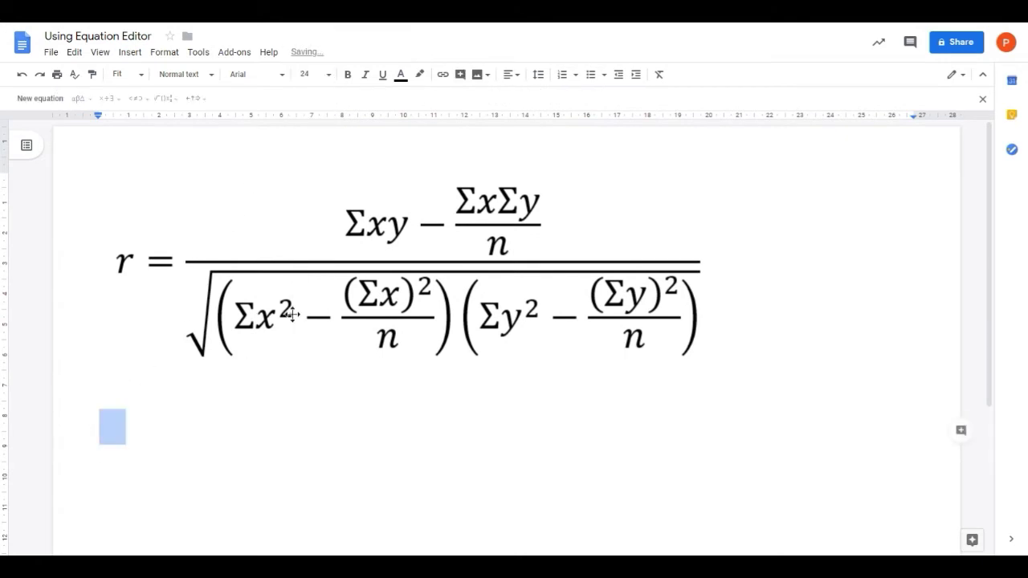
click(113, 432)
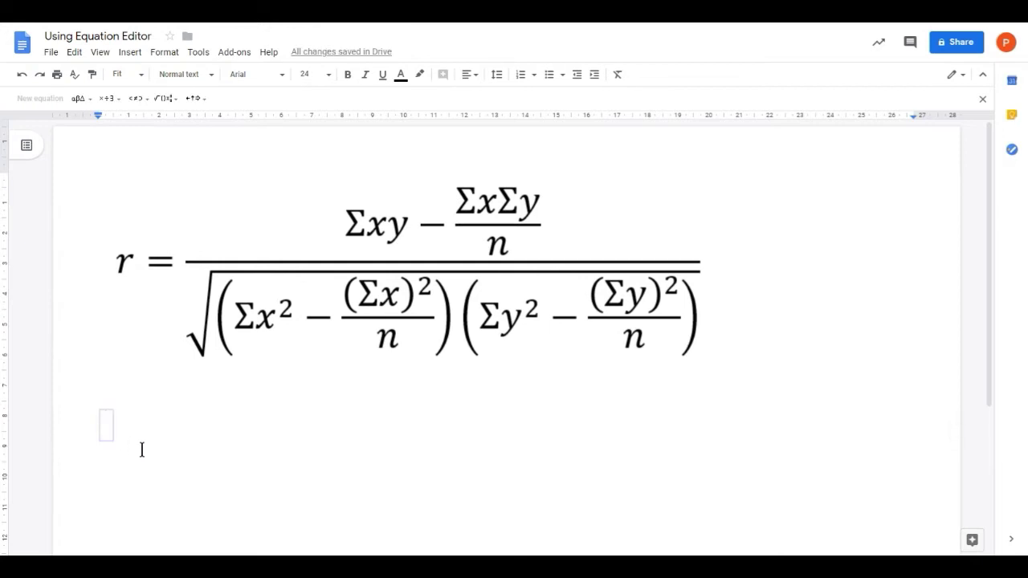
Write r = in the new equation and add an empty fraction after the equals sign
text(r =)
click(174, 102)
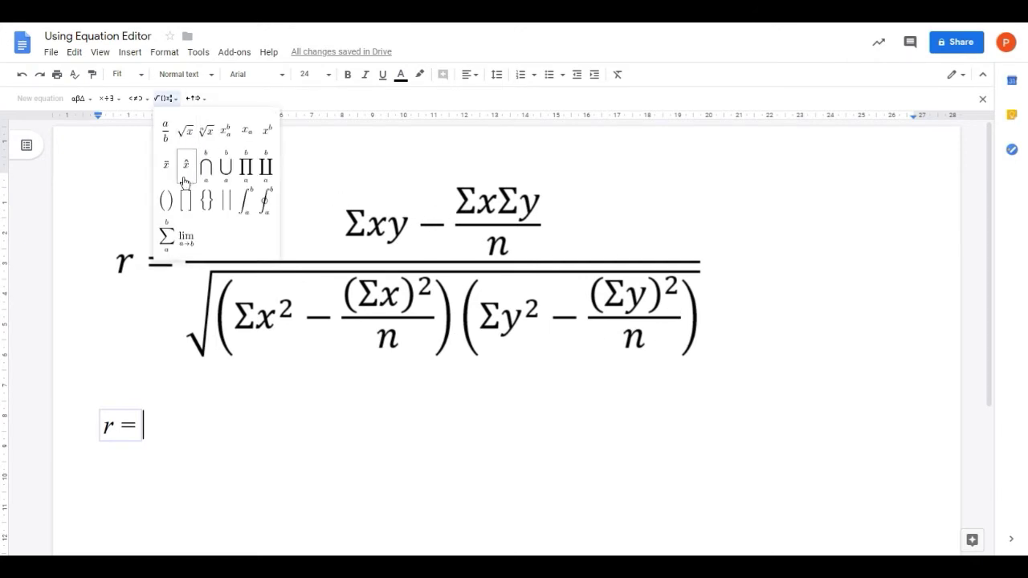
click(163, 138)
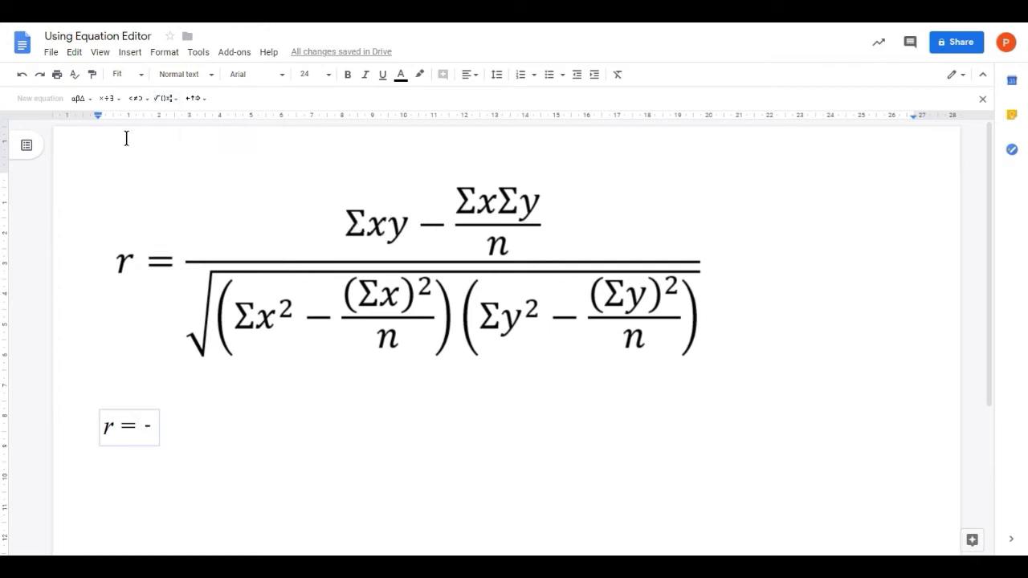
Write Σxy − in the numerator of the fraction, using the Greek capital sigma
click(88, 99)
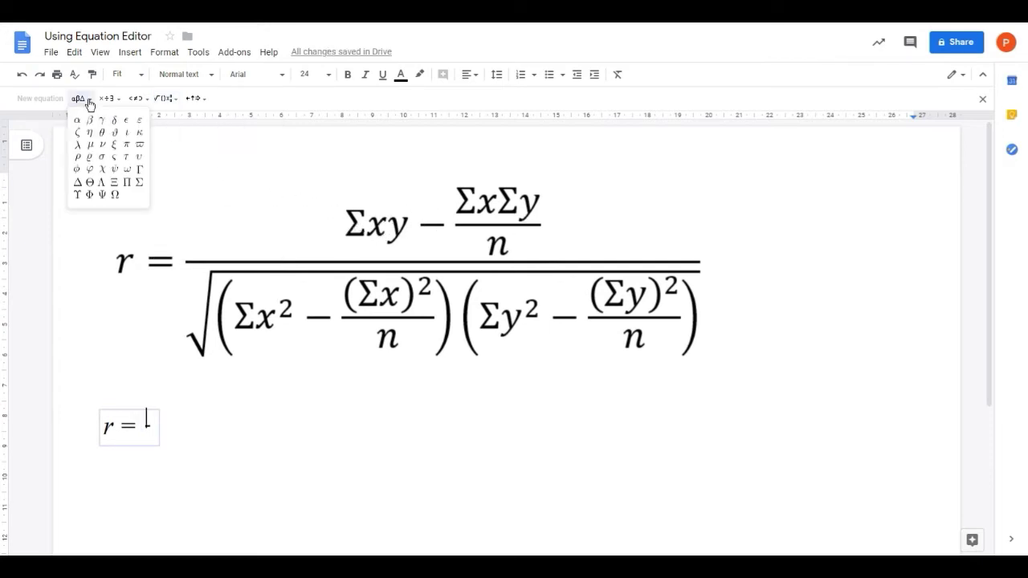
click(140, 184)
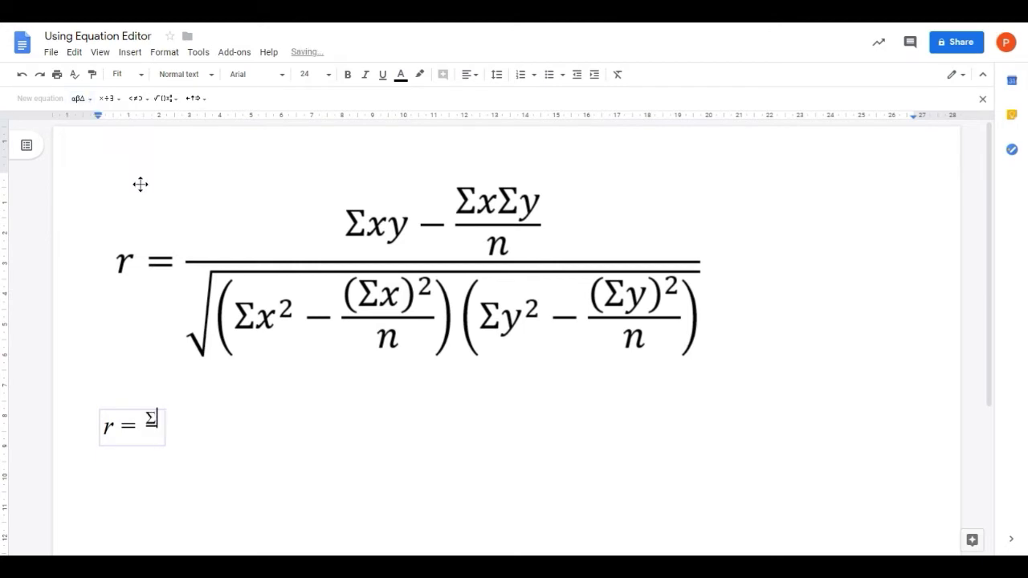
text(xy)
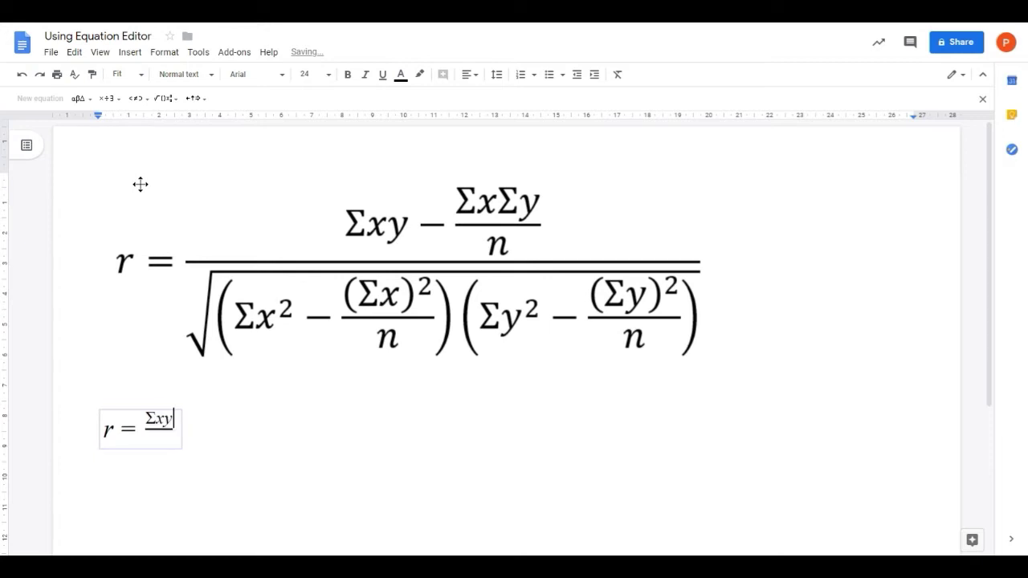
text(-)
Add a nested fraction after the minus sign in the numerator, with ΣxΣy over n
click(176, 99)
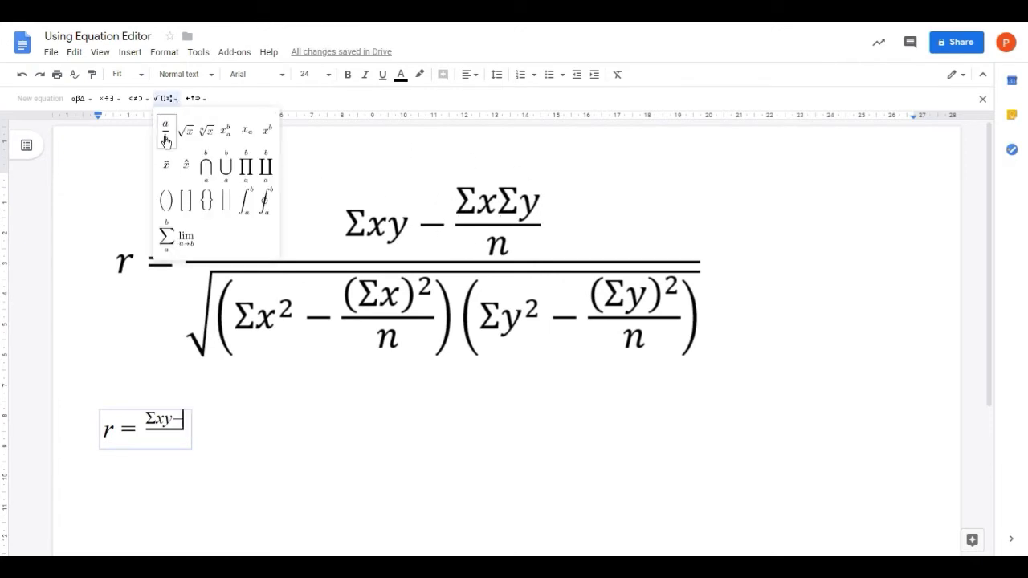
click(164, 134)
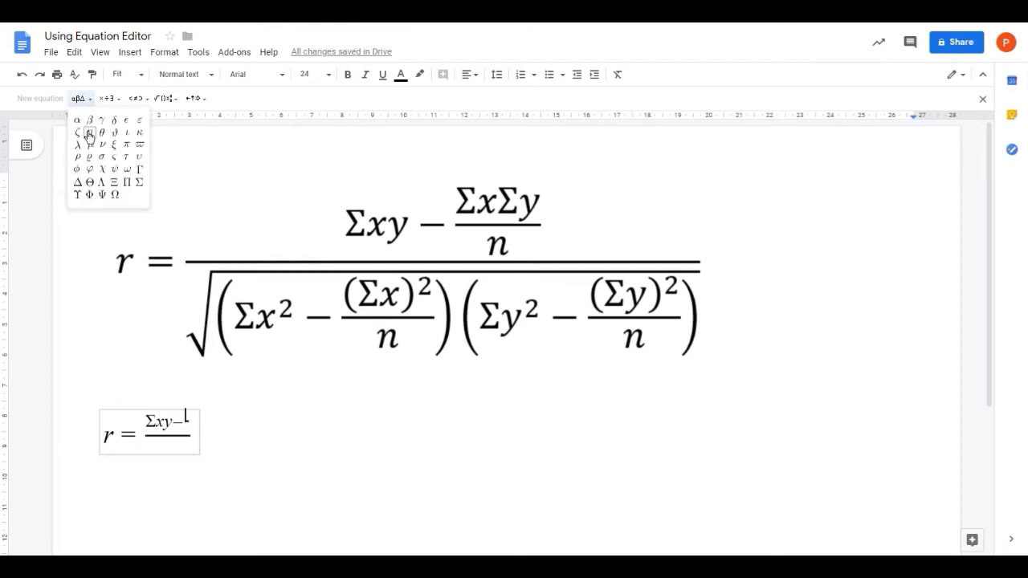
click(139, 181)
text(x)
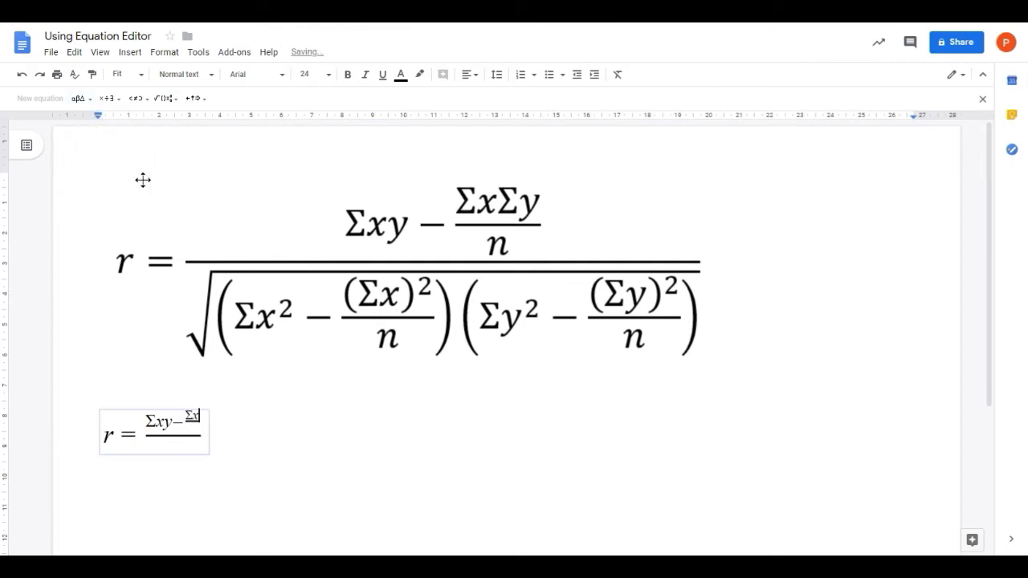
click(90, 106)
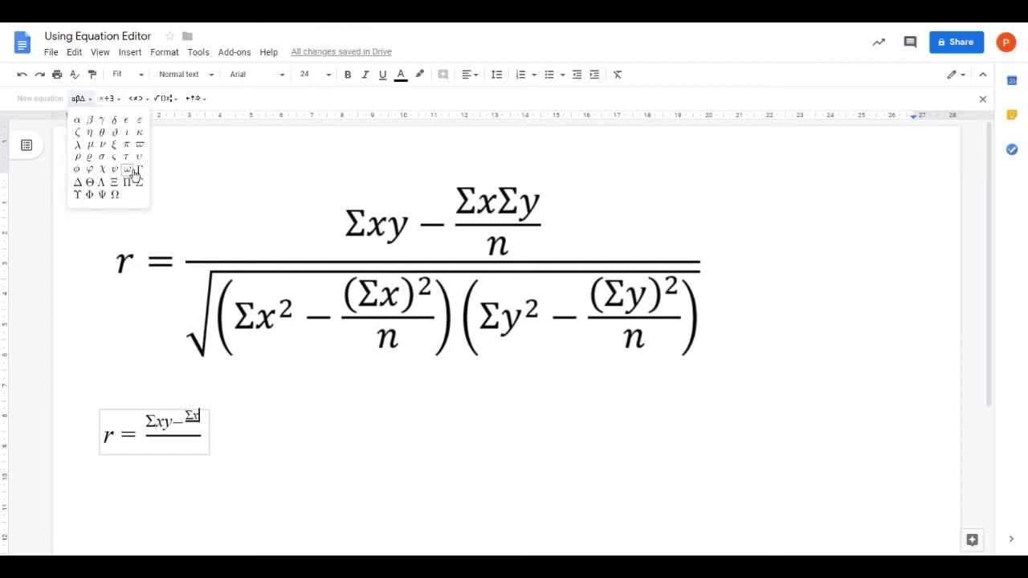
click(139, 180)
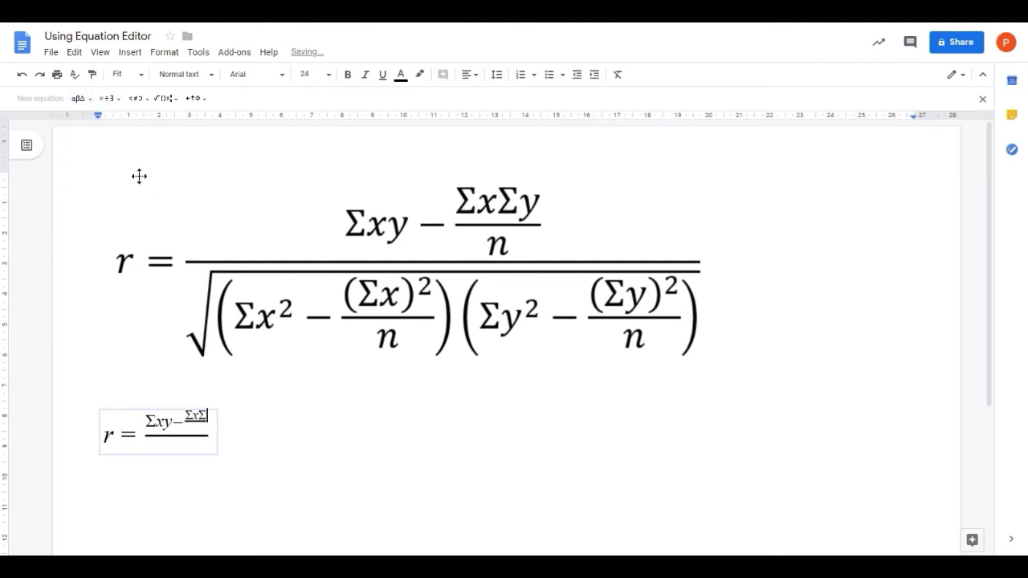
text(y)
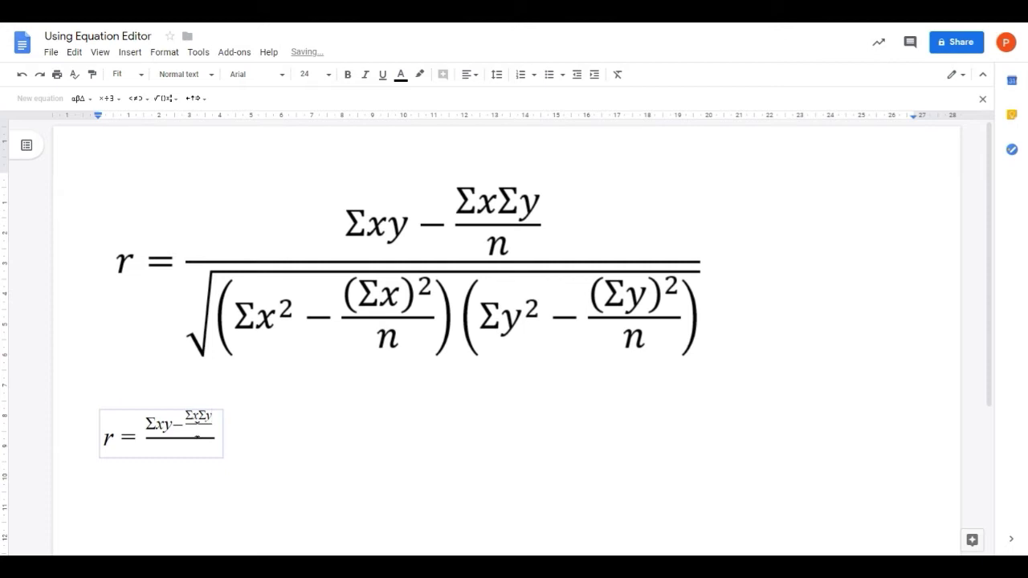
click(197, 431)
text(n)
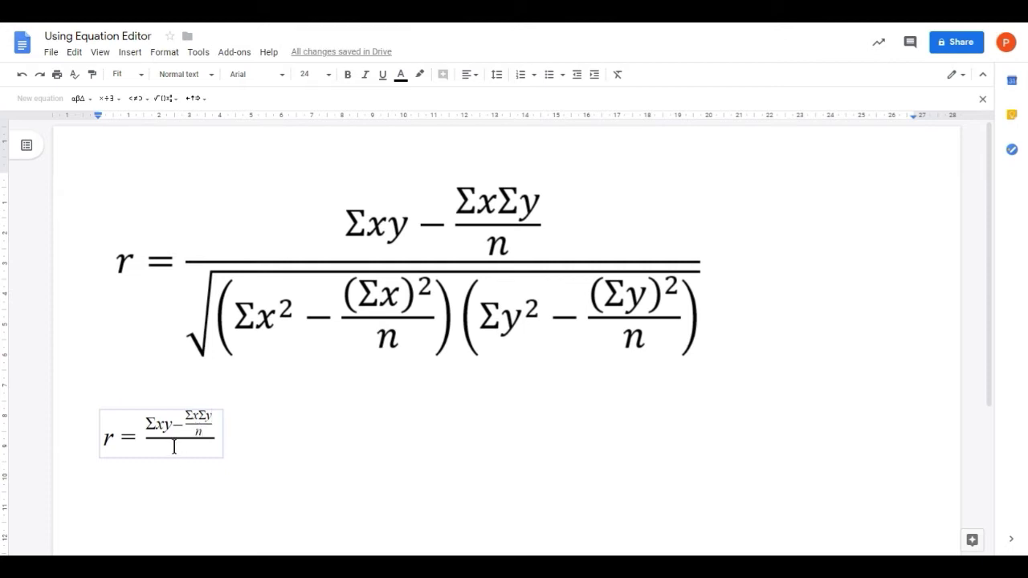
Add a square root in the main fraction's denominator containing two adjacent pairs of empty parentheses
click(174, 446)
click(171, 99)
click(185, 131)
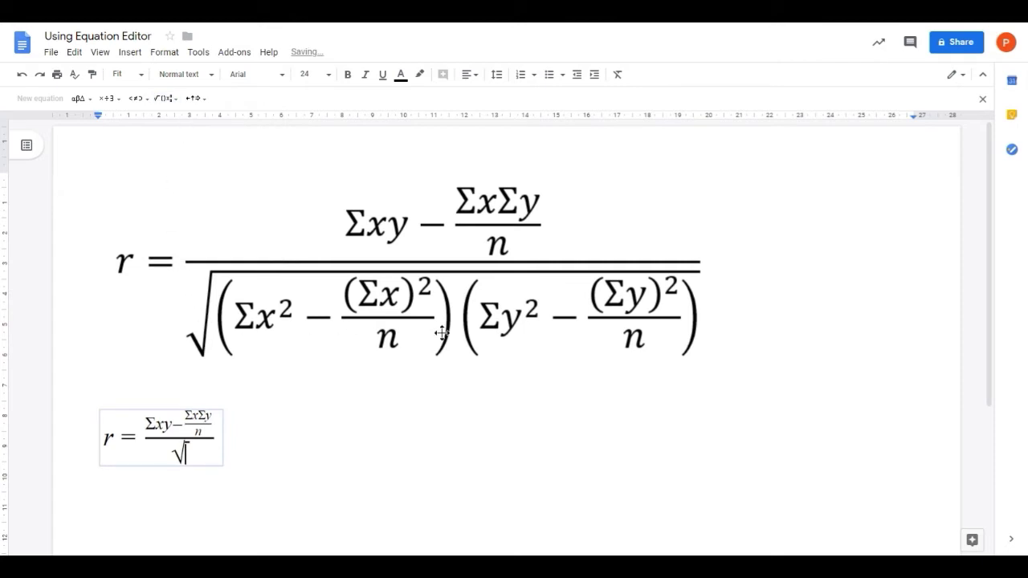
click(165, 99)
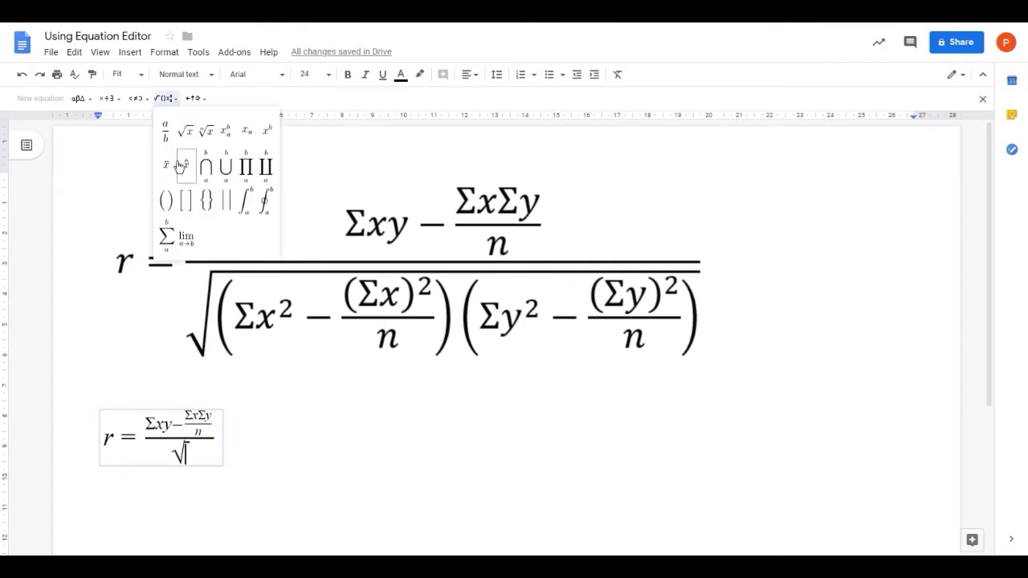
click(167, 201)
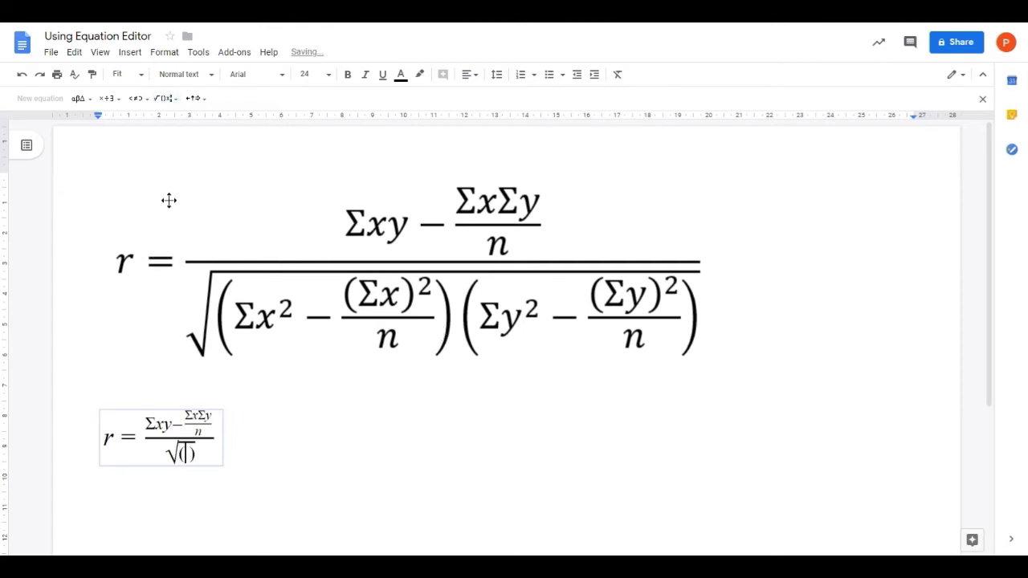
click(168, 99)
click(164, 198)
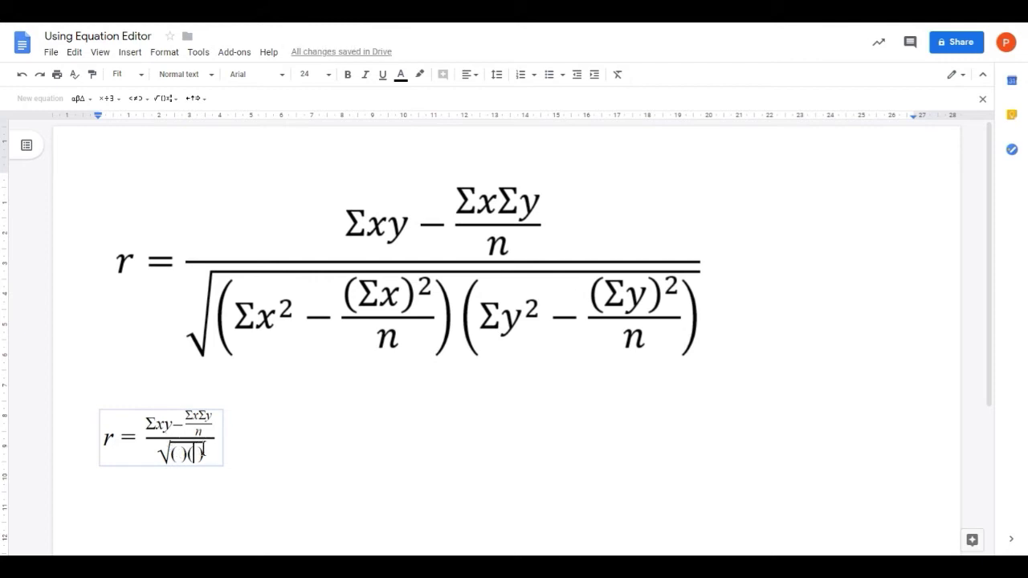
Write Σx with the exponent 2, followed by a minus sign, inside the first parentheses under the square root
click(177, 454)
click(90, 99)
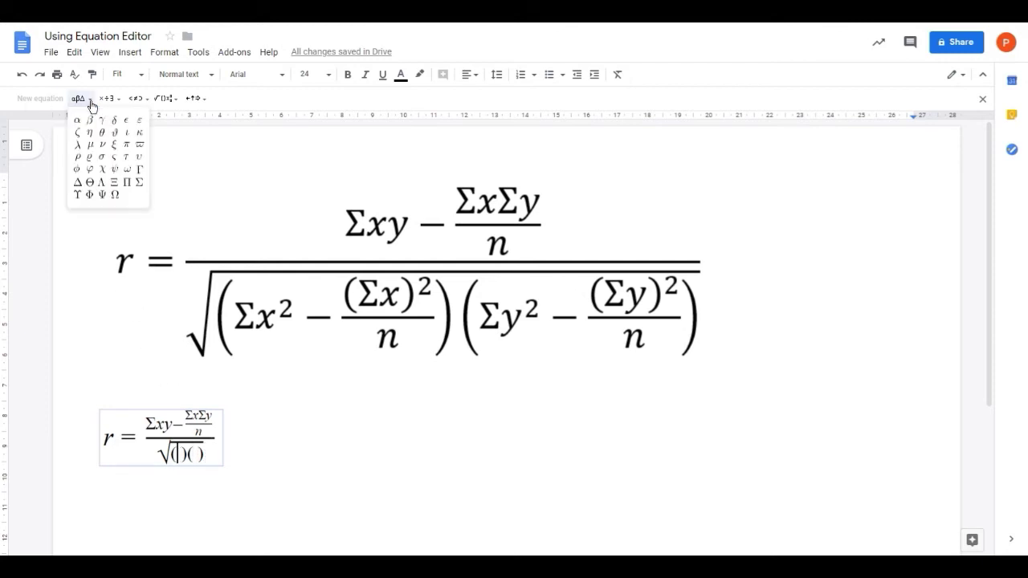
click(140, 190)
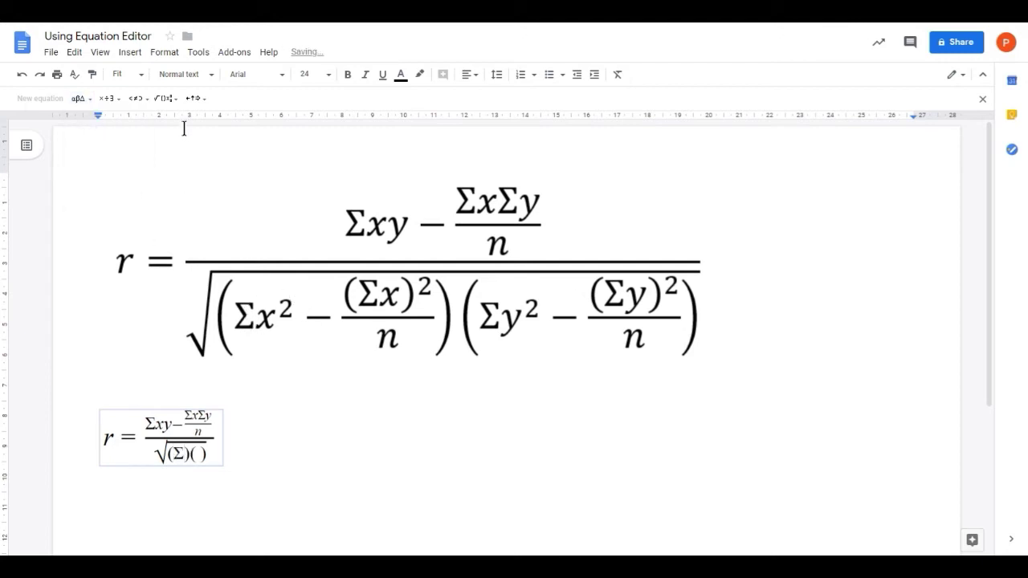
click(167, 98)
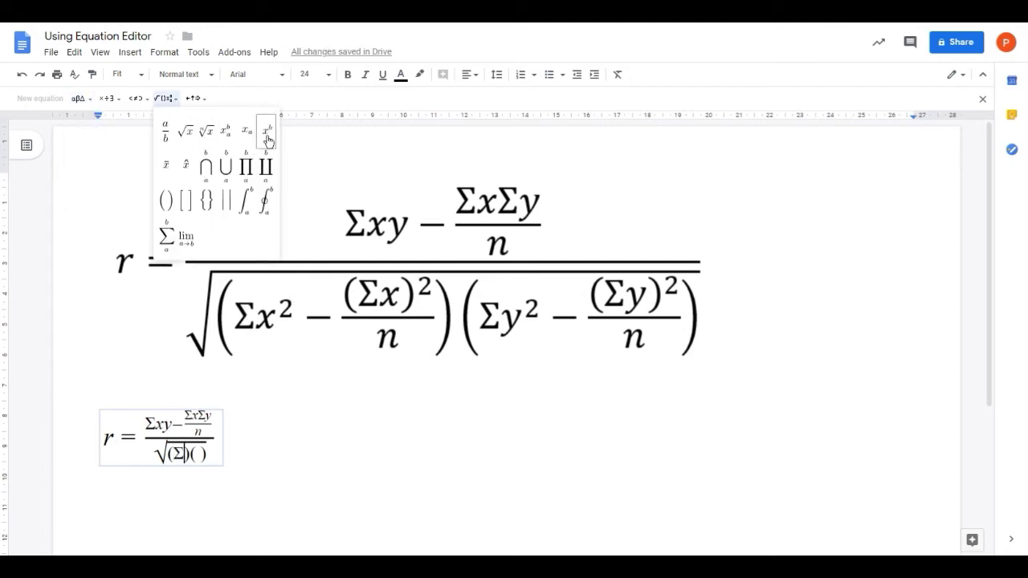
click(267, 139)
text(x)
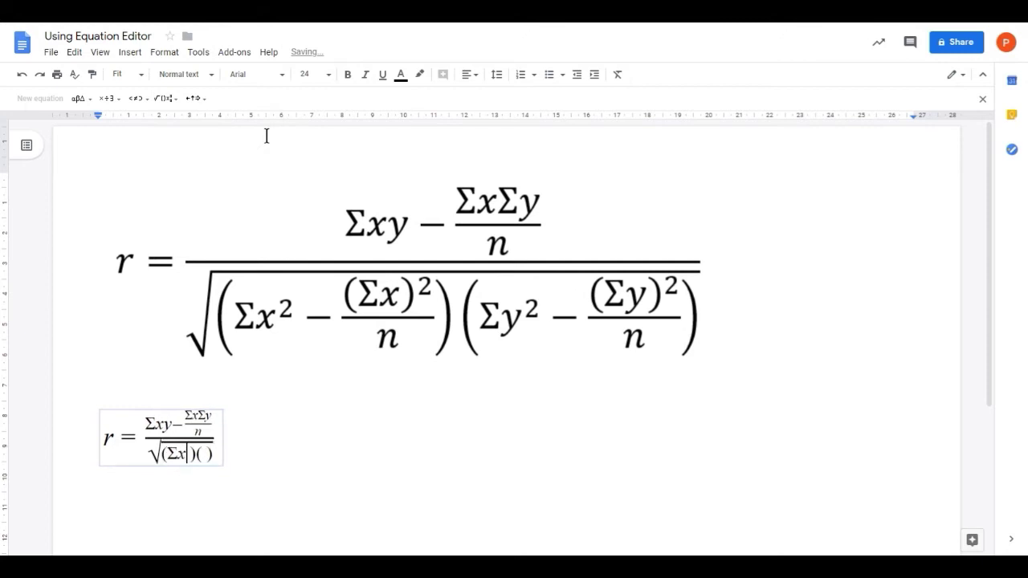
key(Right)
text(2)
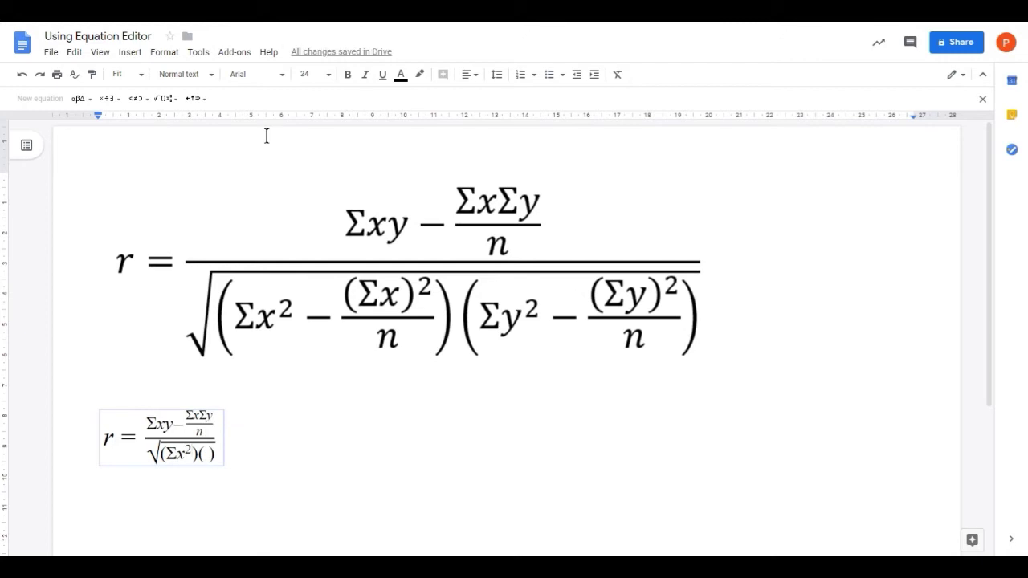
text(-)
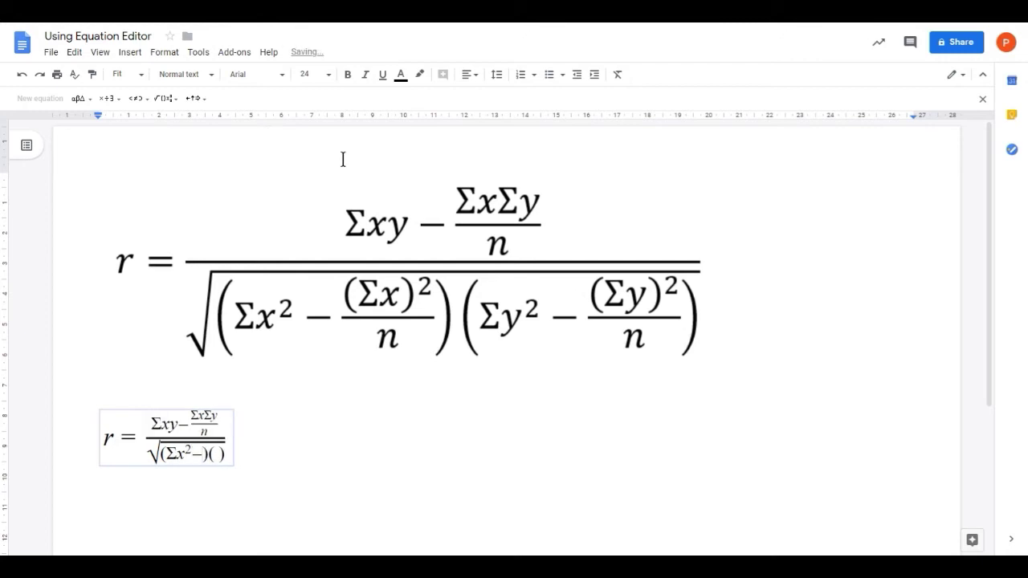
Add a fraction after the minus sign under the root, with empty parentheses carrying a superscript in its numerator
click(175, 99)
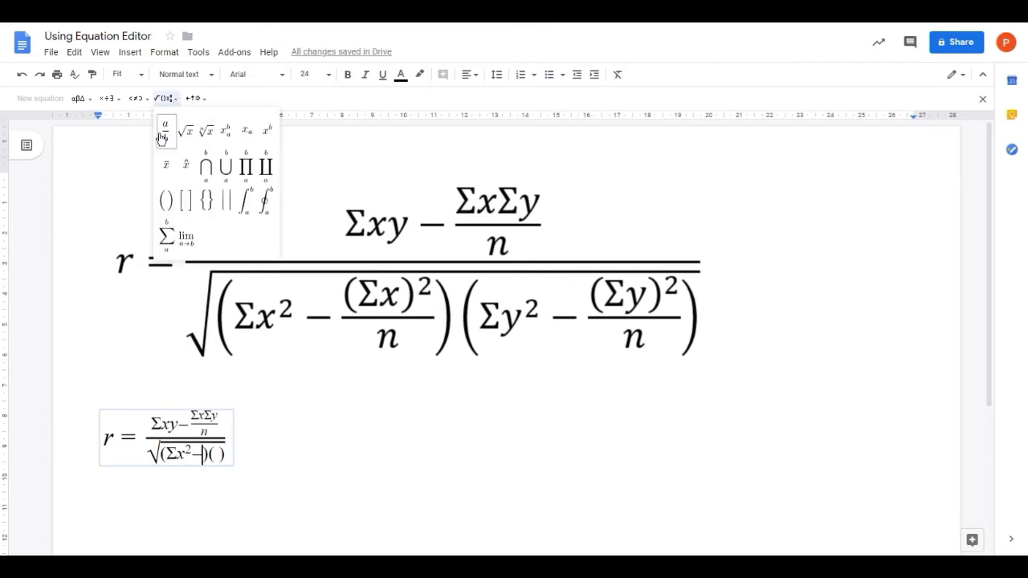
click(162, 134)
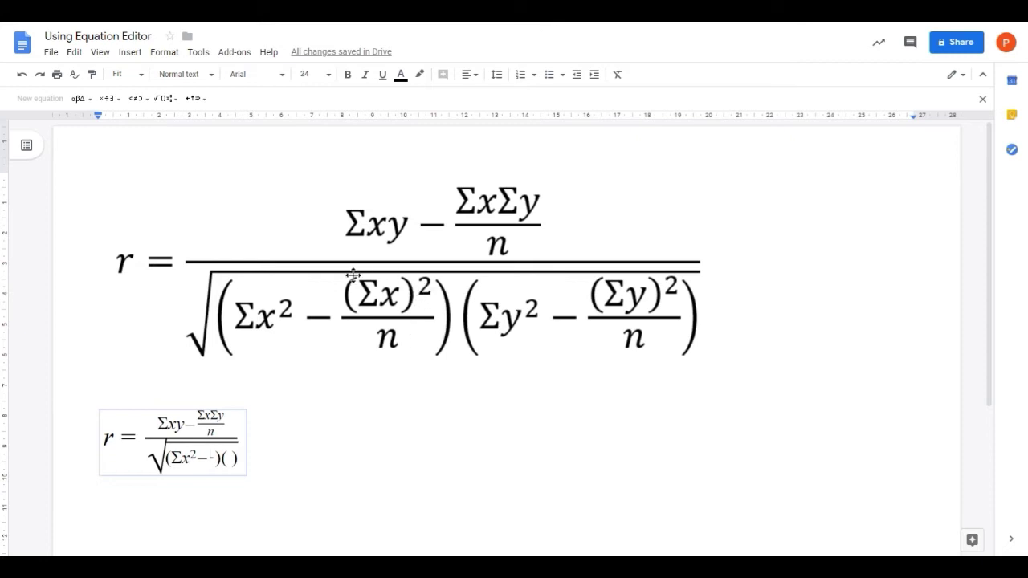
click(170, 99)
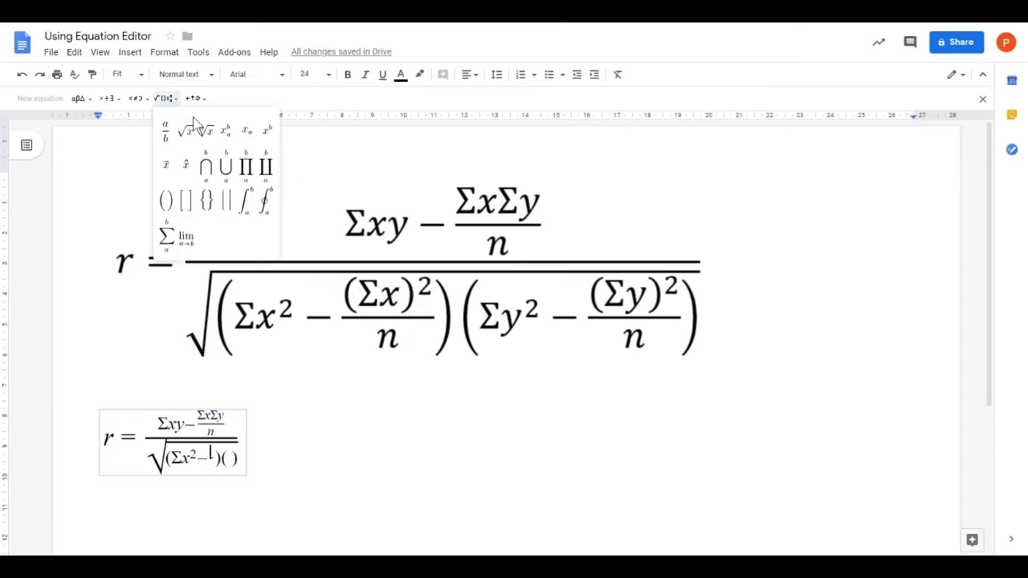
click(266, 133)
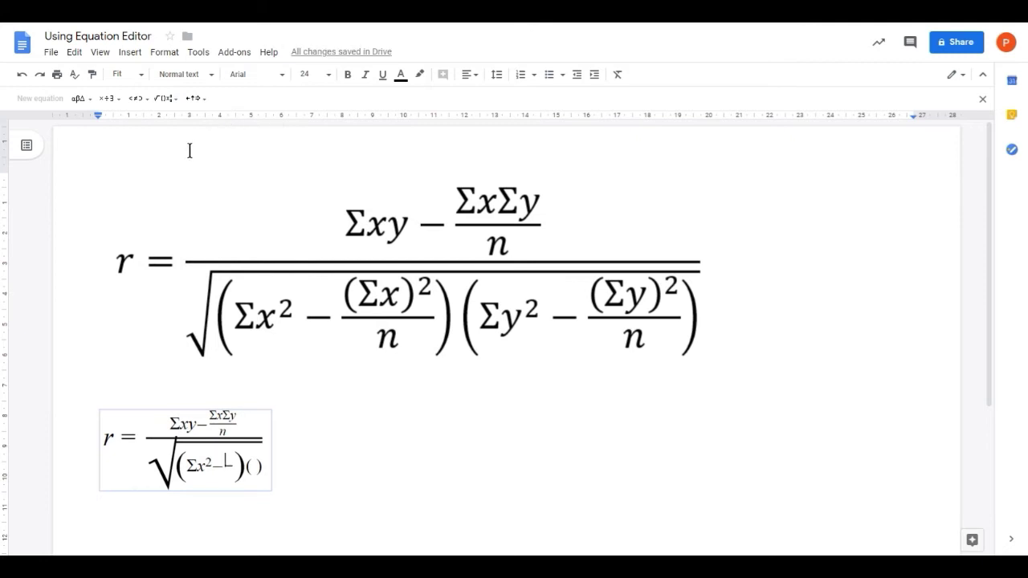
click(168, 98)
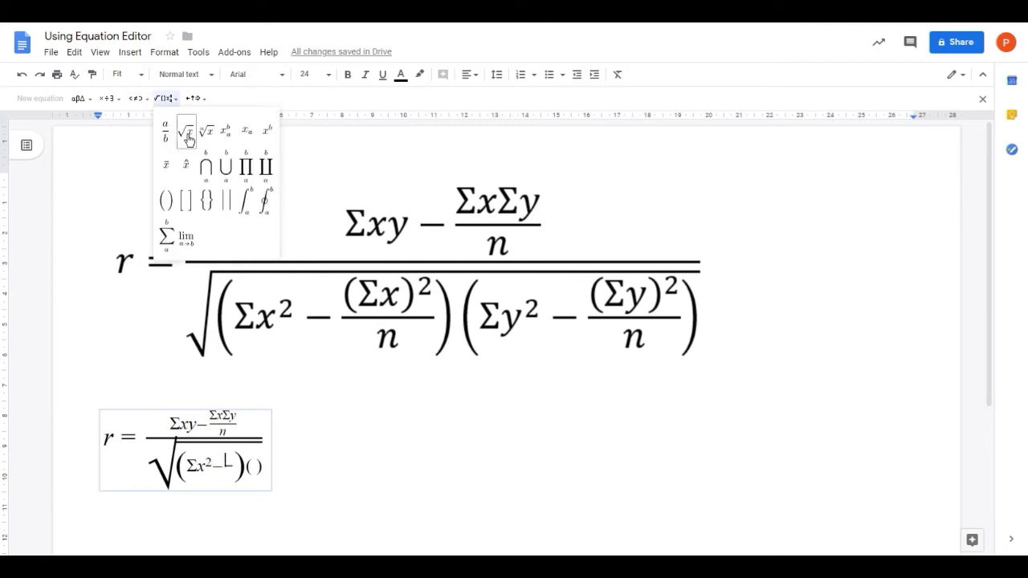
click(163, 196)
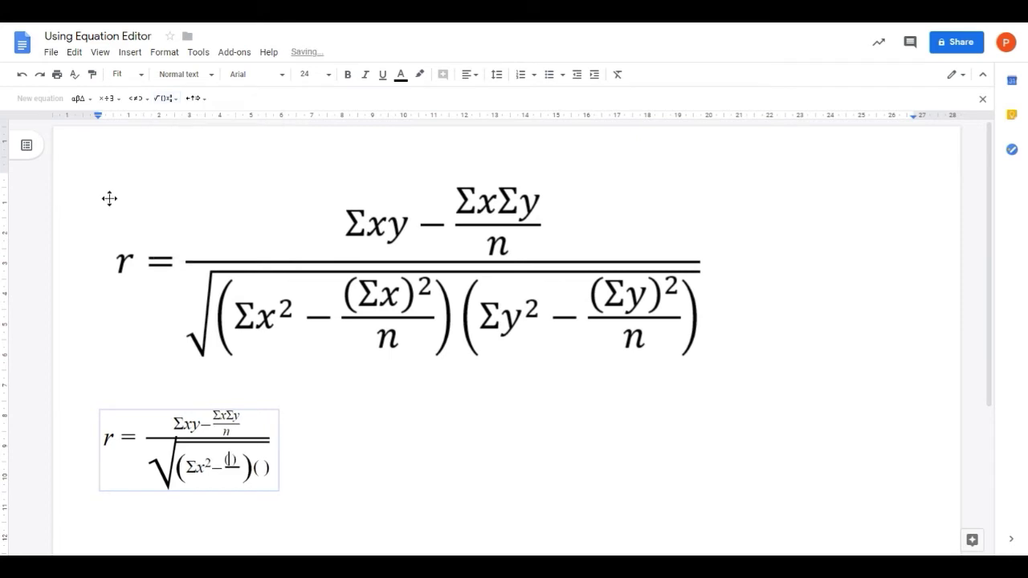
Write Σx inside the parentheses in the numerator of the fraction under the square root
click(92, 105)
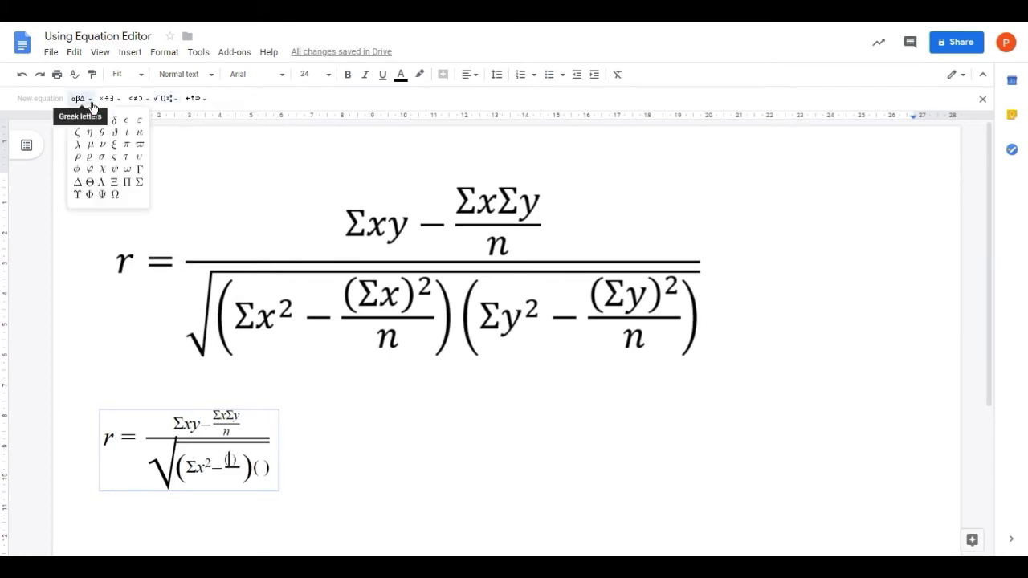
click(141, 182)
text(x)
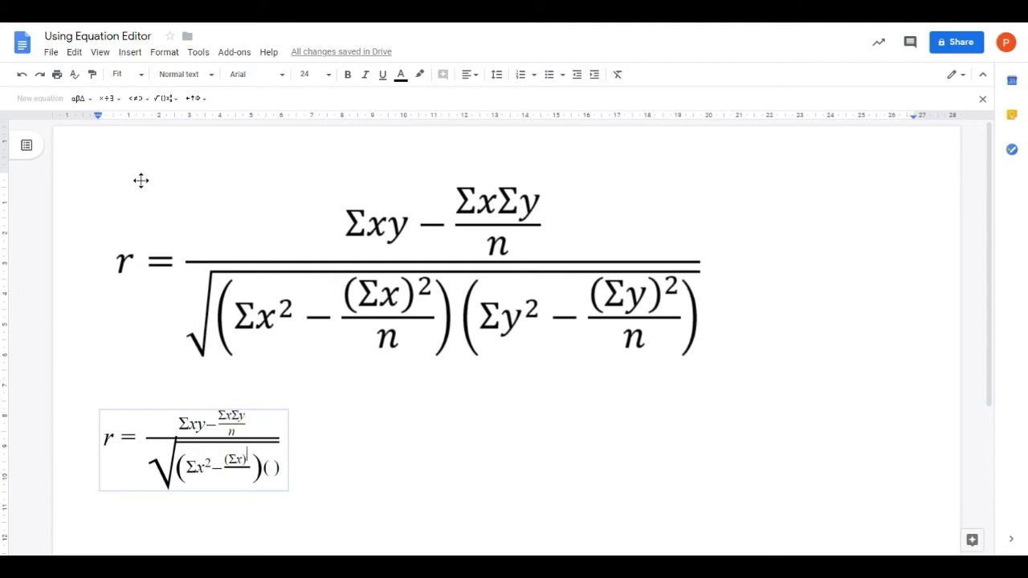
Complete the fraction in the first parentheses under the root with exponent 2 on (Σx) and the denominator n
text(2)
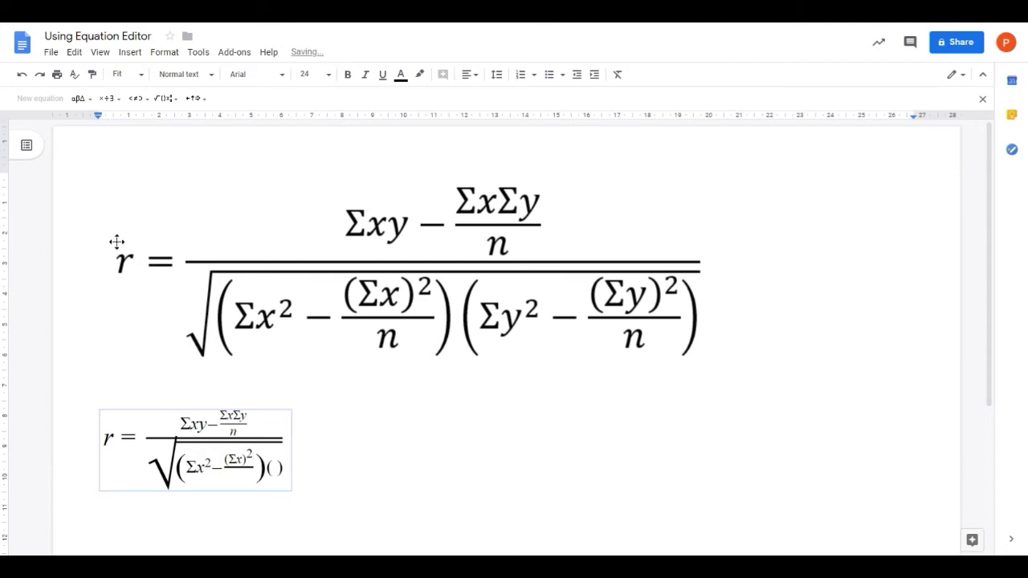
click(239, 473)
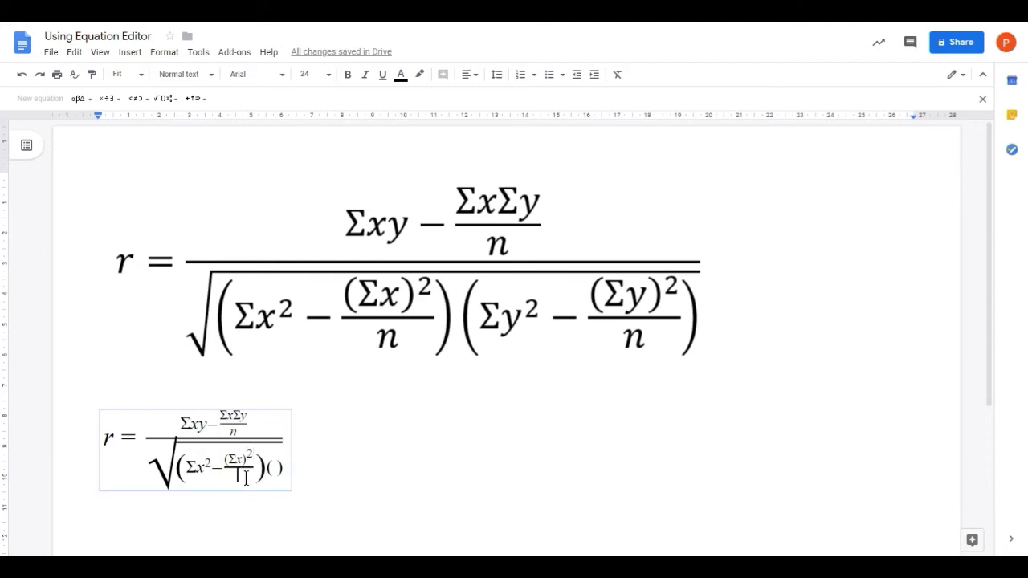
text(n)
Copy the whole expression inside the first parentheses under the root into the empty second parentheses
drag(257, 467, 190, 465)
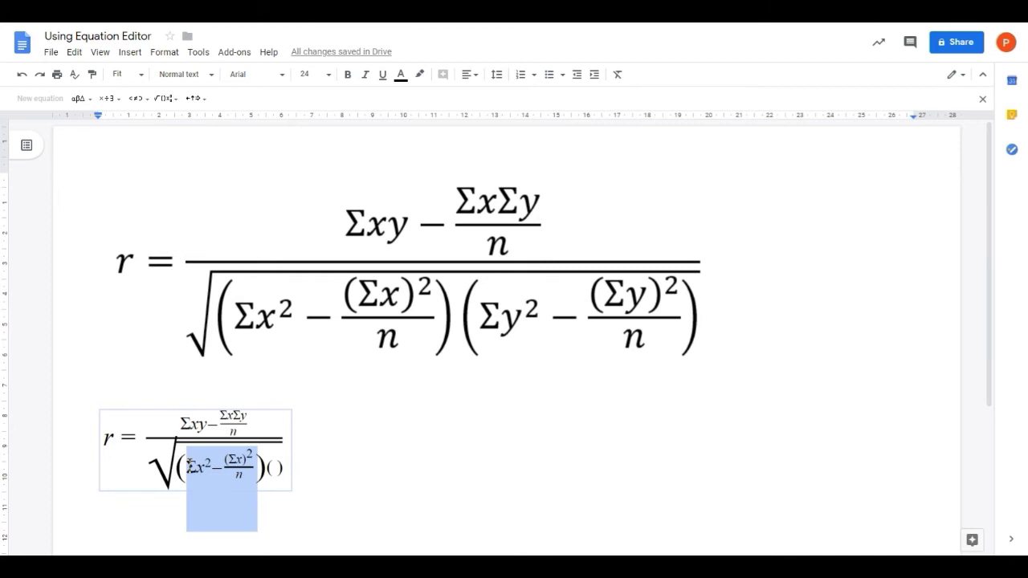
click(273, 468)
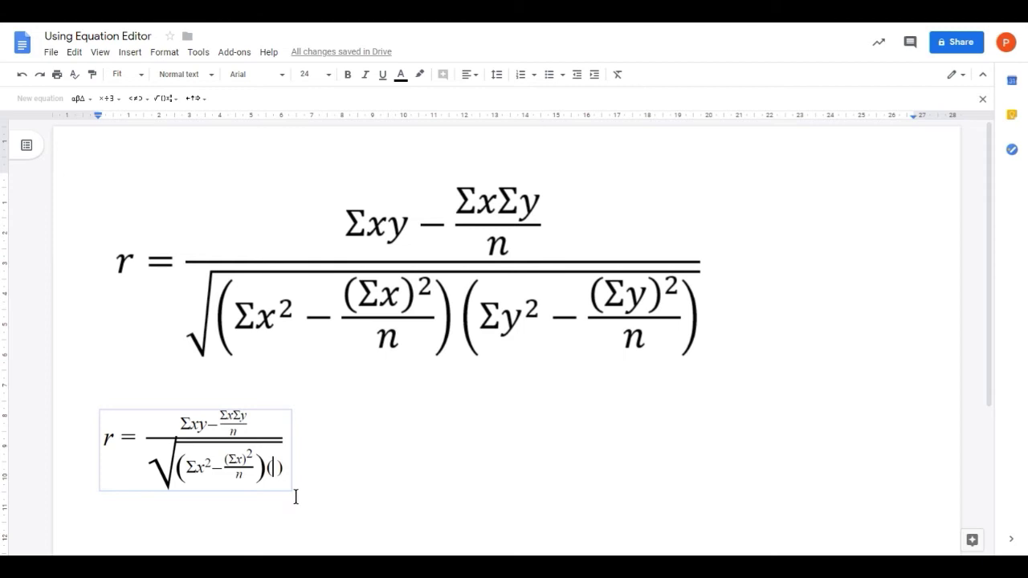
key(ctrl+v)
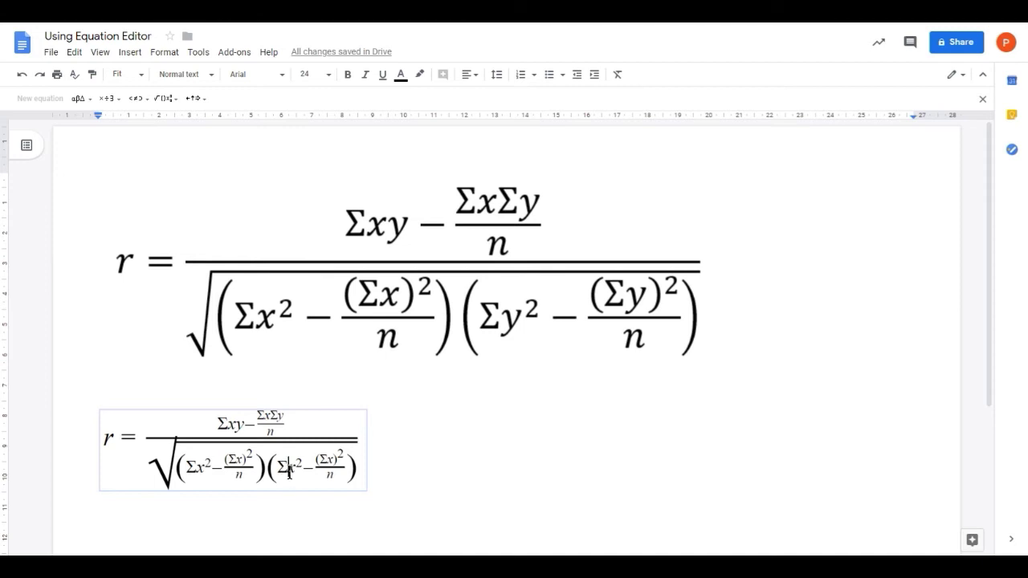
Replace x² with y² after the first Σ in the second parentheses under the root
double_click(293, 470)
click(287, 475)
key(Delete)
text(y)
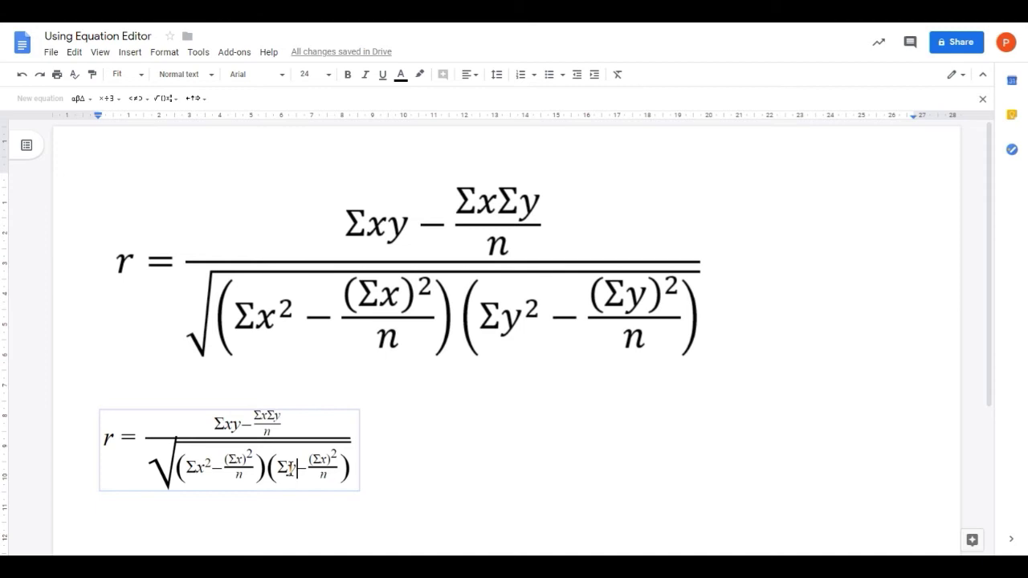
key(BackSpace)
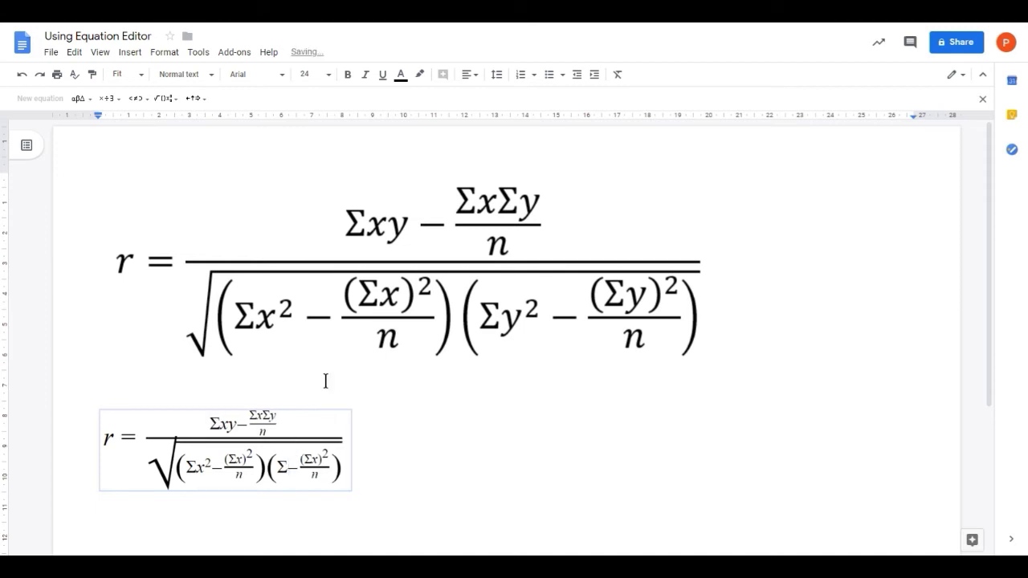
click(168, 99)
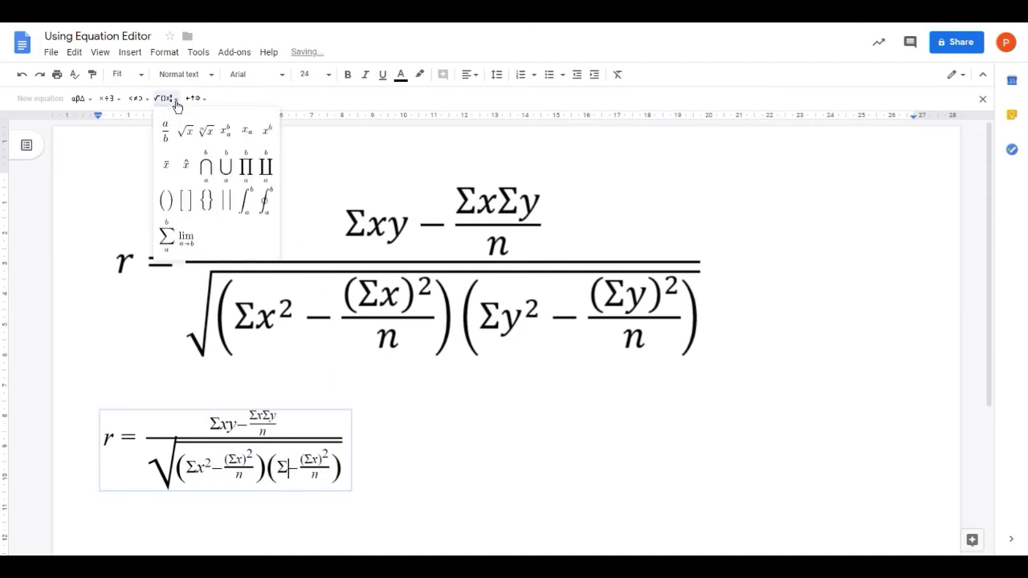
click(265, 134)
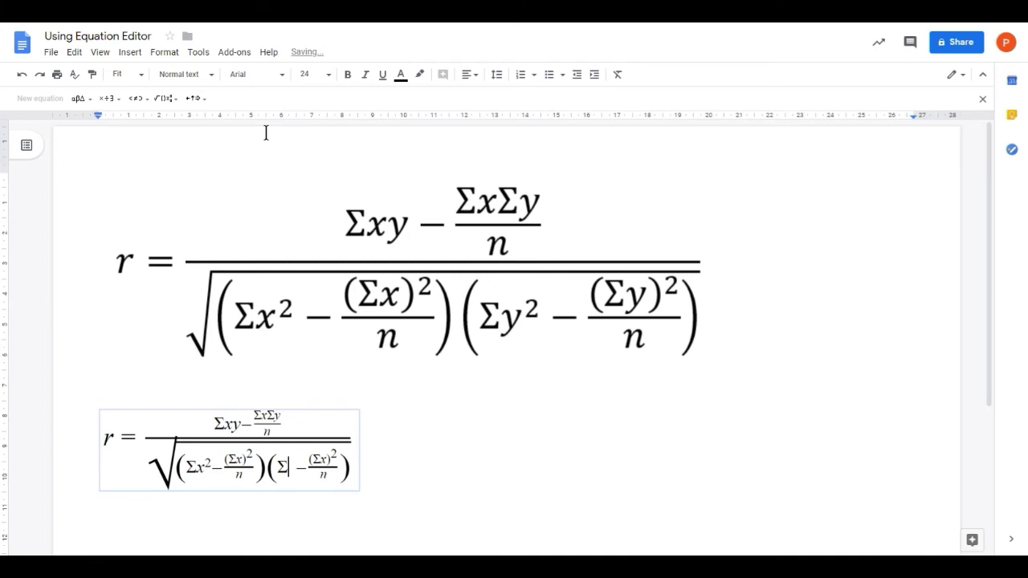
text(y)
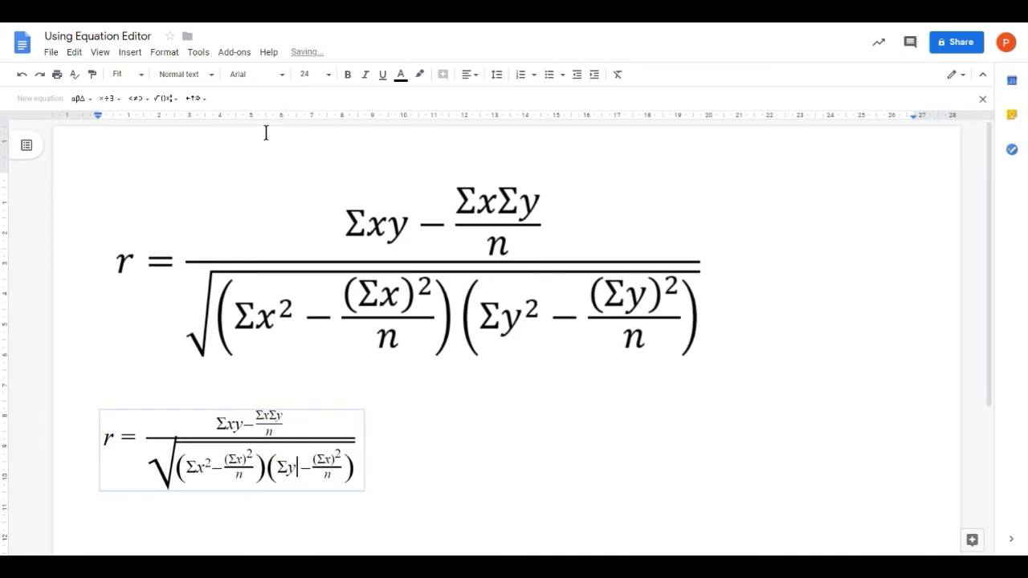
text(2)
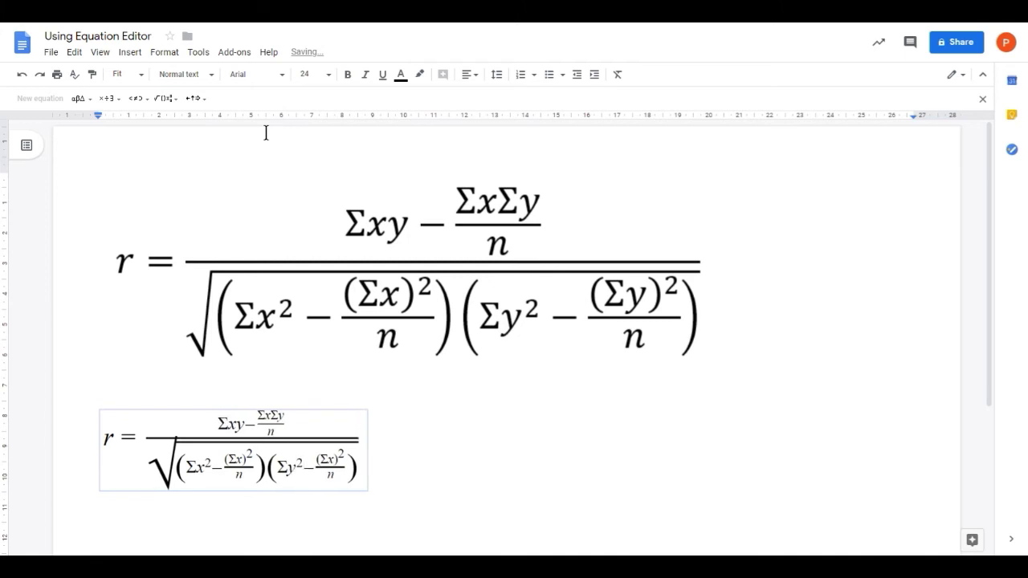
Change x to y in the numerator of the fraction in the second parentheses, making it (Σy)²
key(Right)
key(Right)
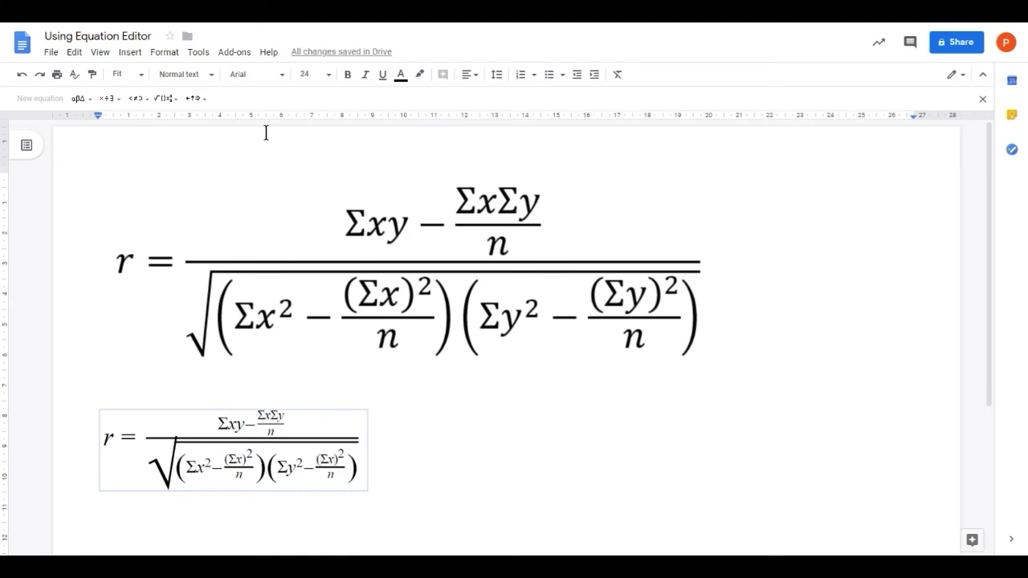
key(BackSpace)
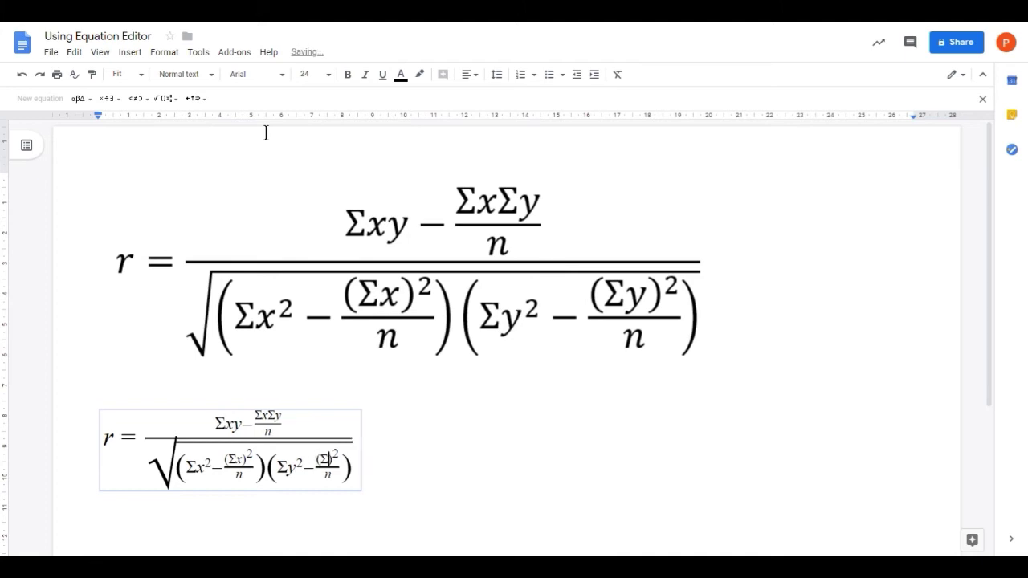
text(y)
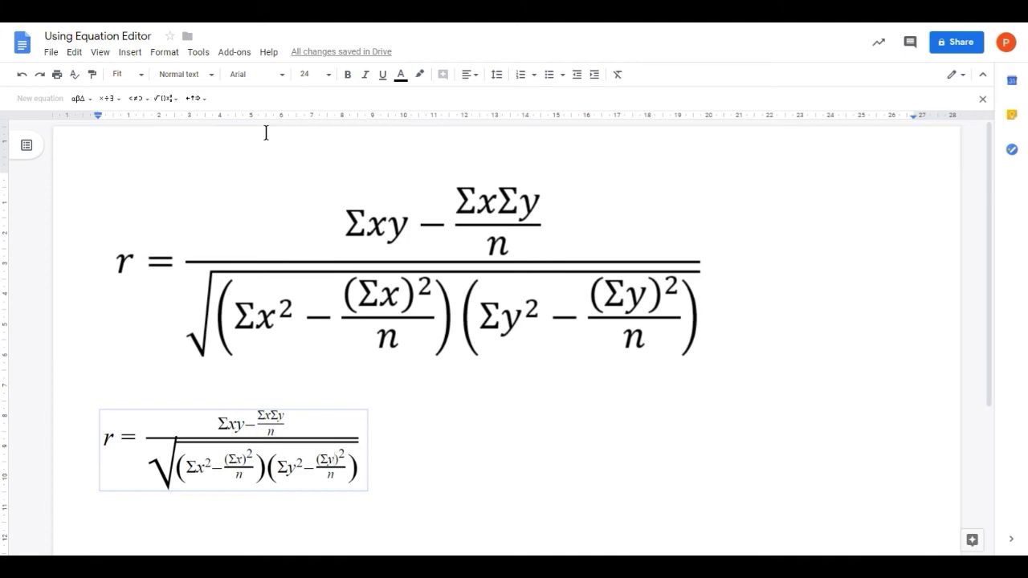
click(533, 406)
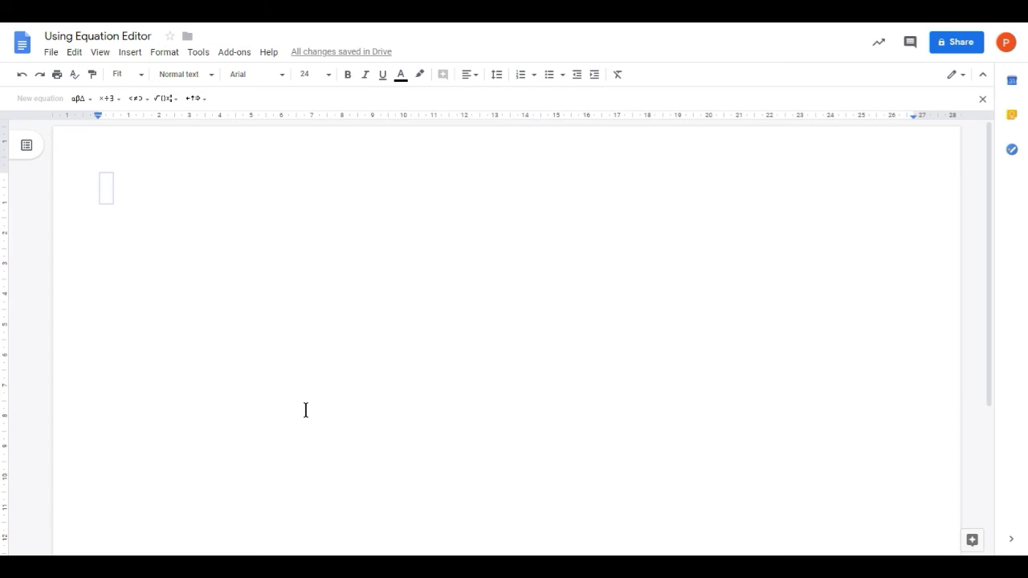
In the empty equation, write x with a bar over the x only and the exponent 2 outside the bar
click(175, 101)
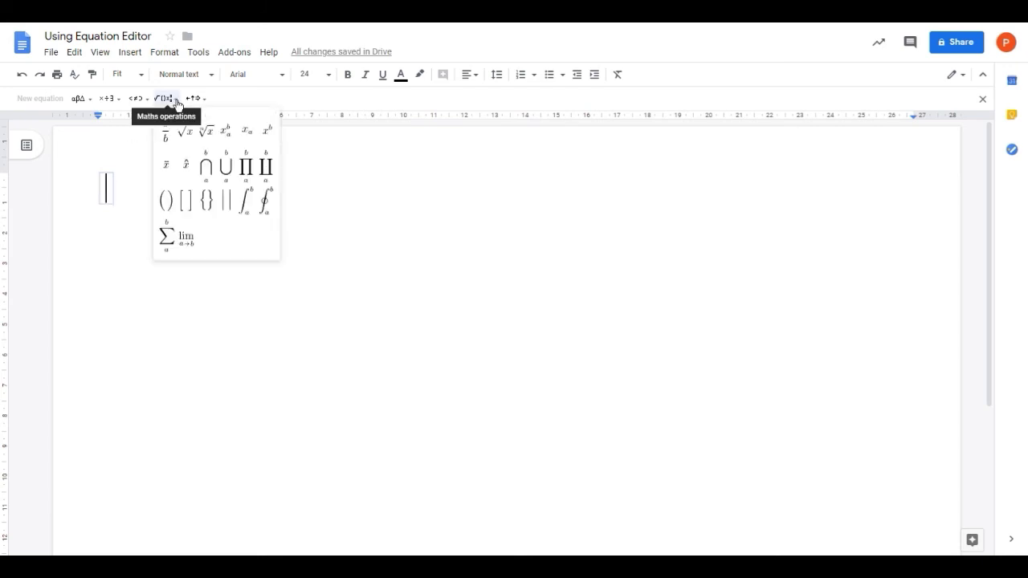
click(270, 139)
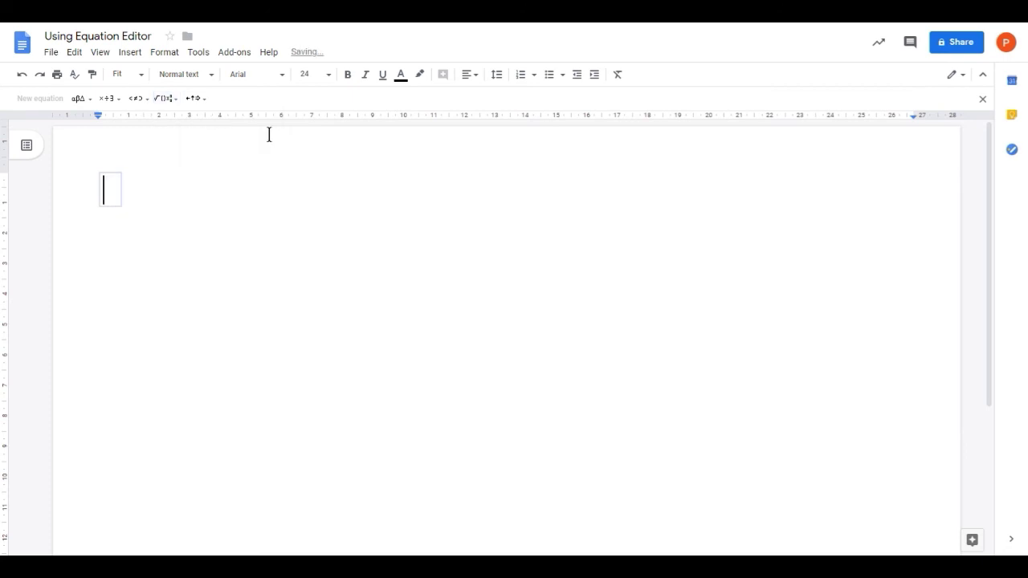
click(177, 100)
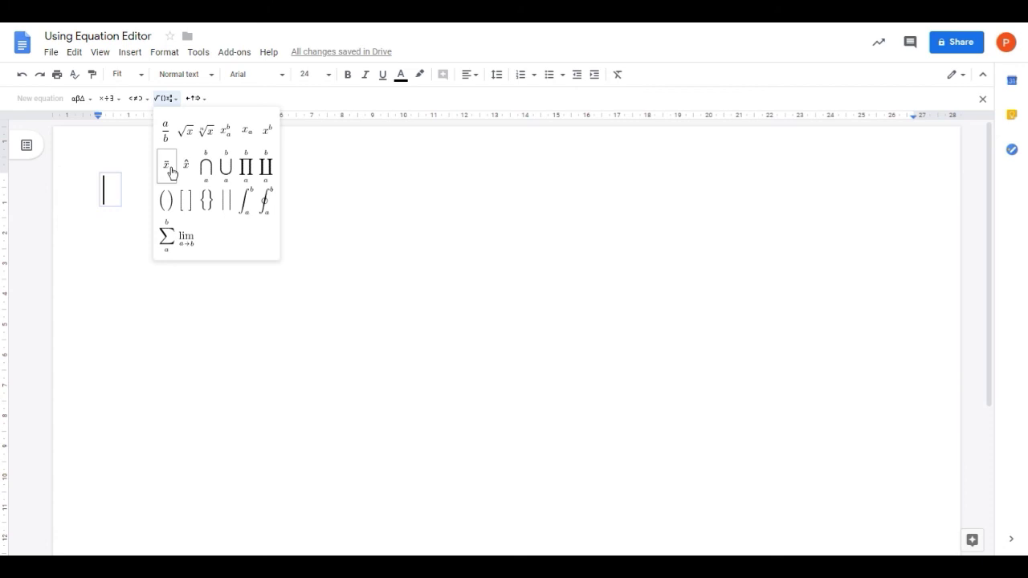
click(171, 172)
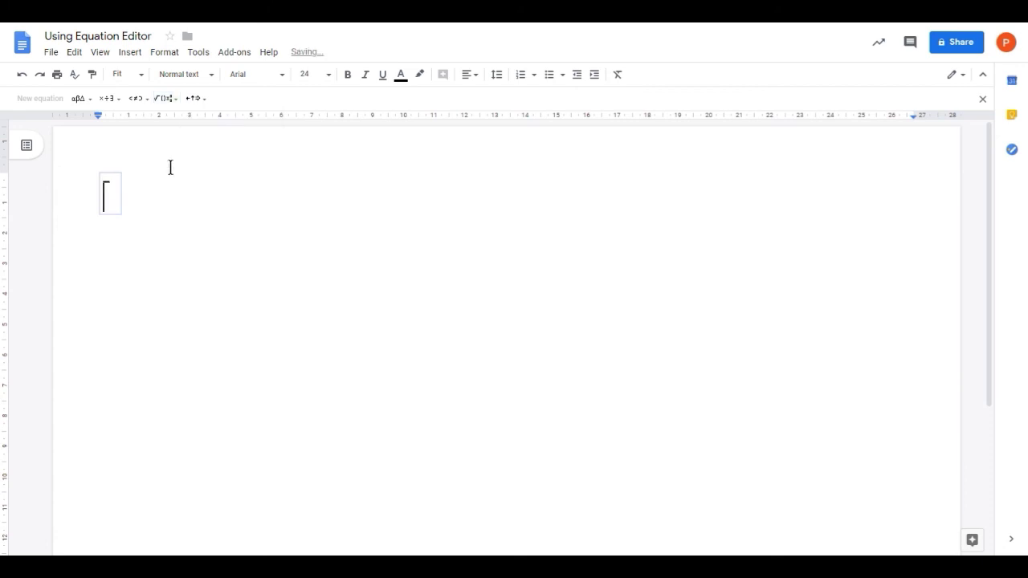
text(x)
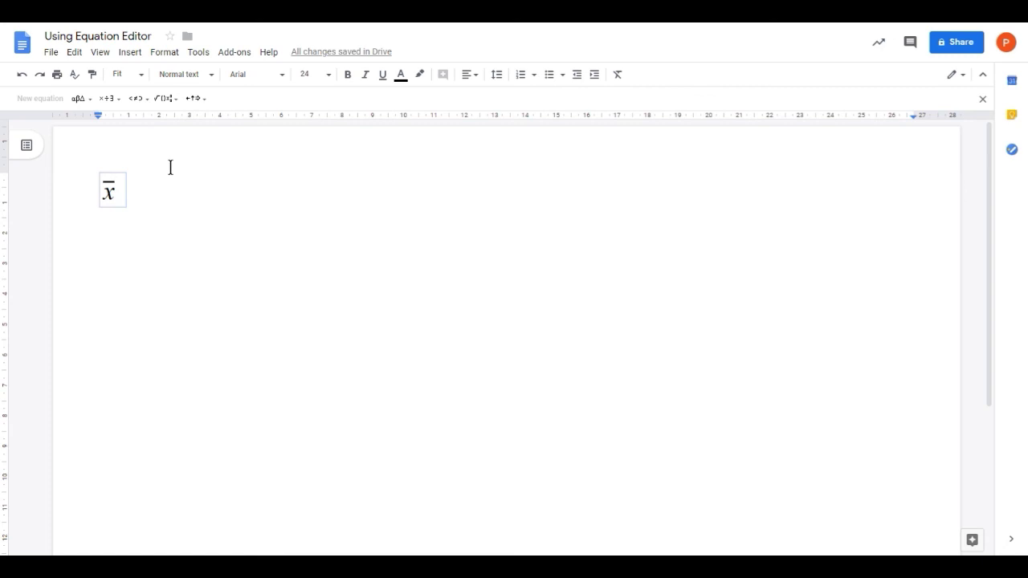
key(Right)
text(2)
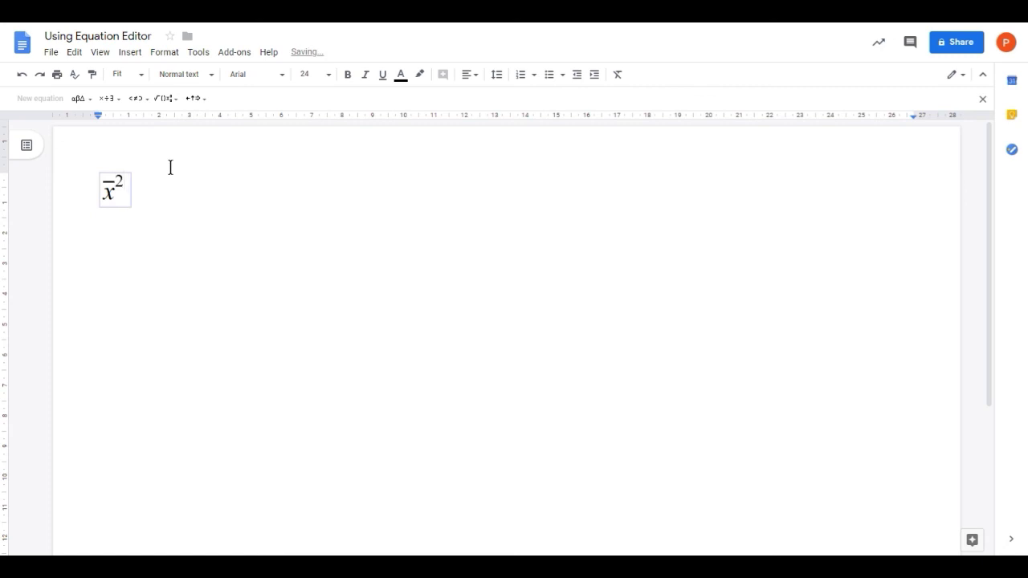
key(Right)
After a gap, write x² with one bar spanning both the x and its exponent 2
click(173, 98)
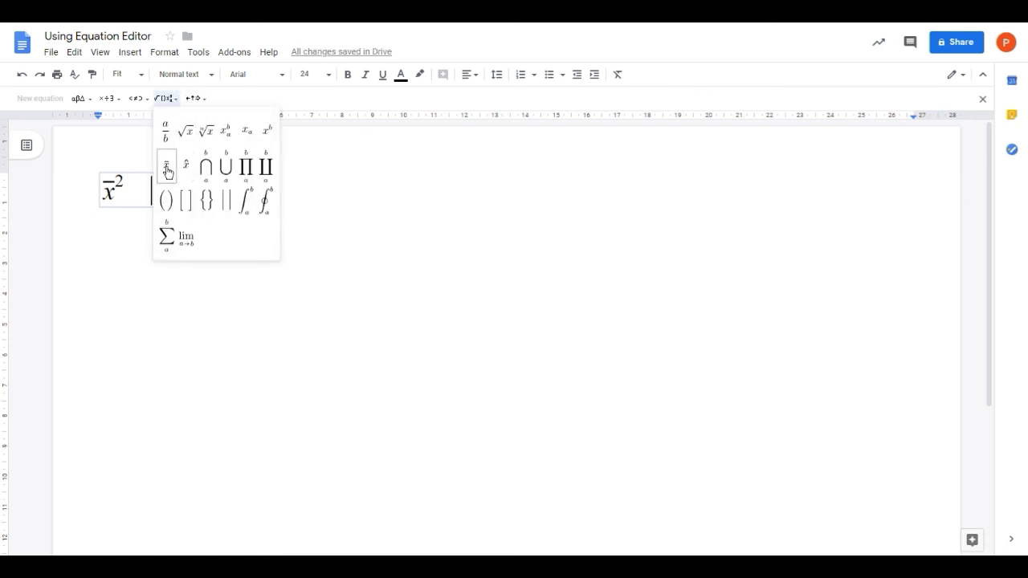
click(165, 168)
click(173, 99)
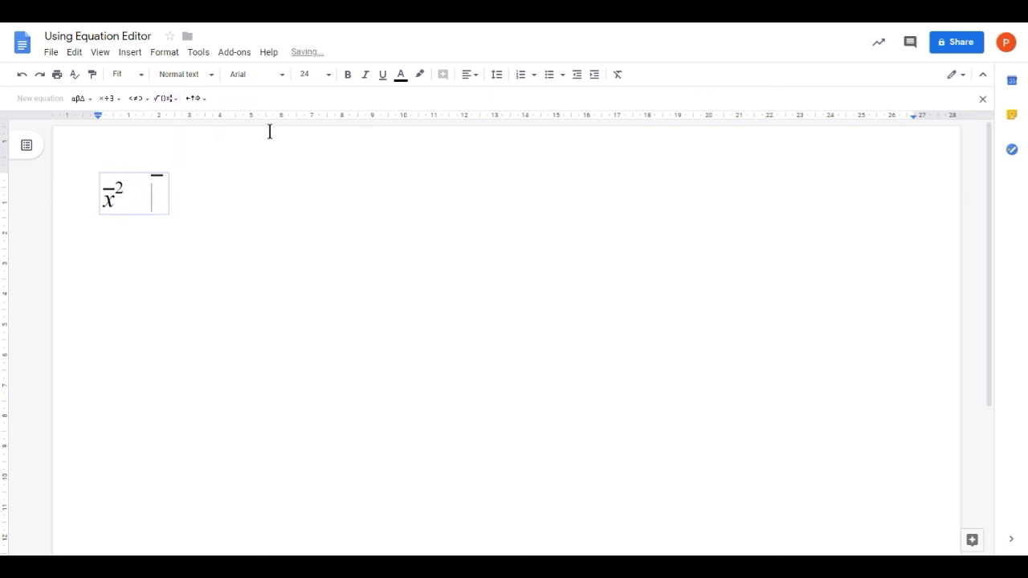
text(x)
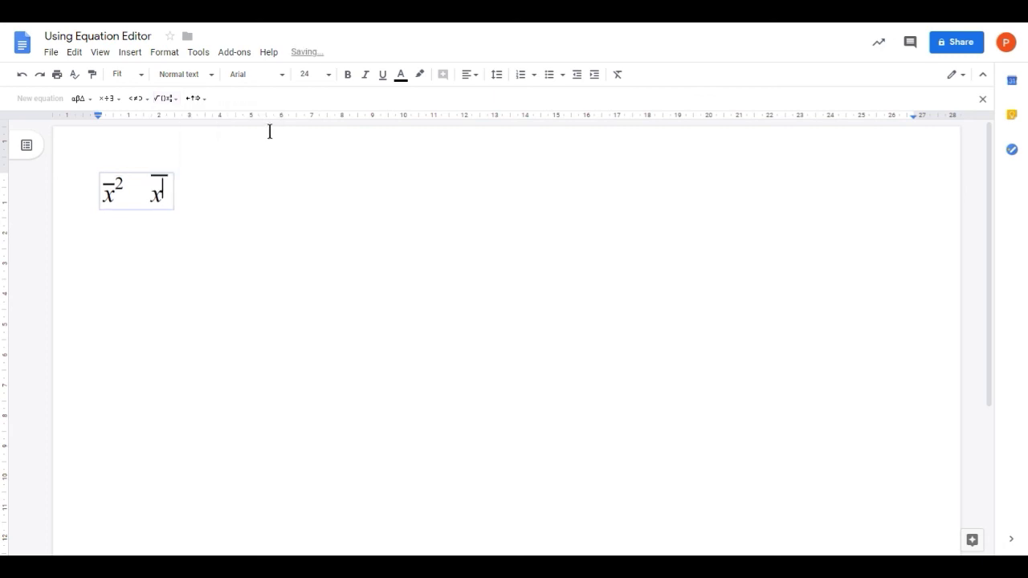
text(^2)
key(Right)
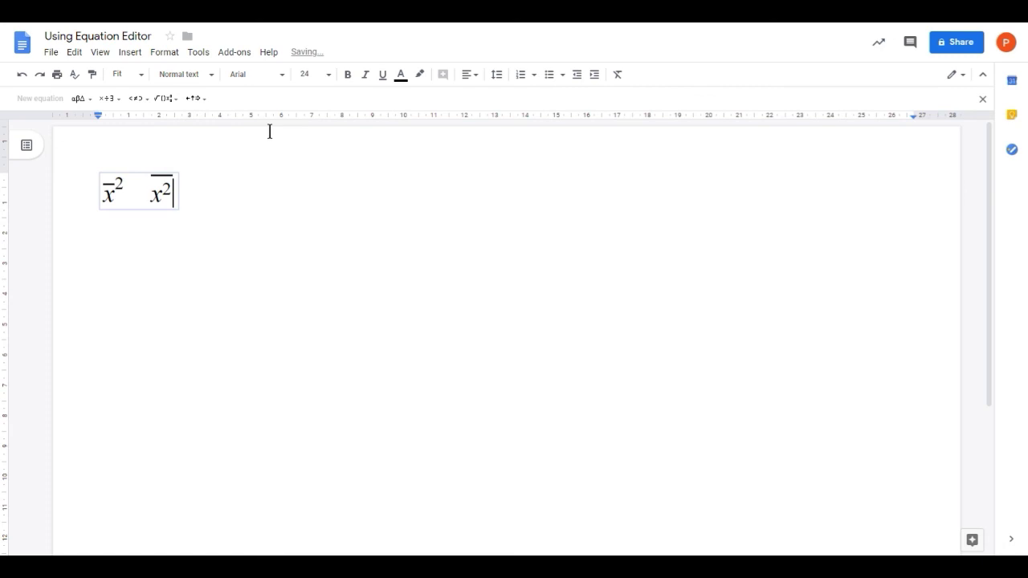